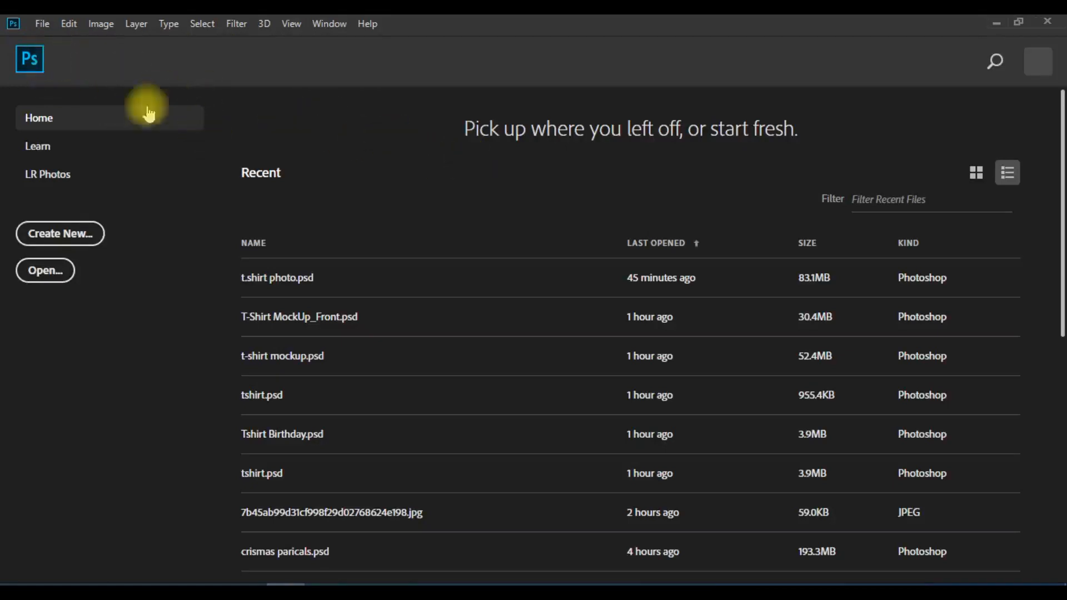
- Create a new document from the recent Default Photoshop Size preset, 7 x 5 in at 300 ppi
click(41, 24)
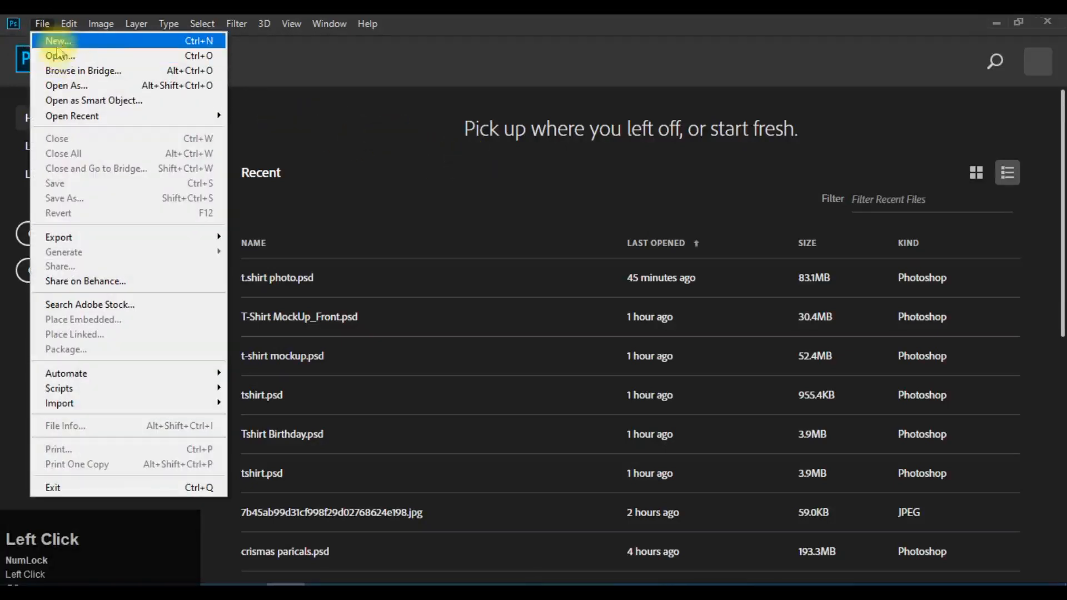
click(52, 27)
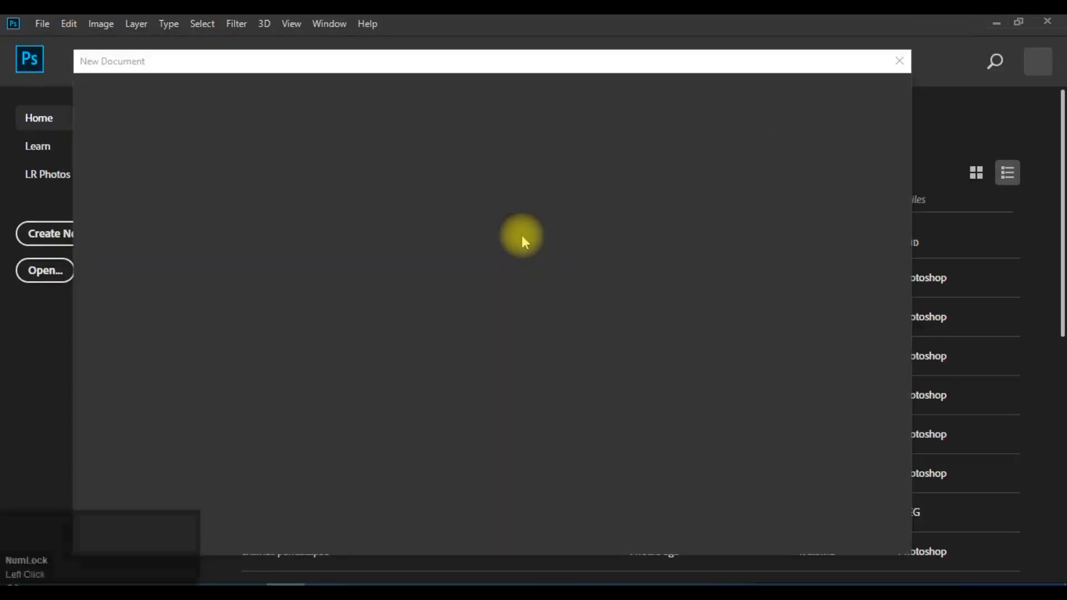
click(634, 140)
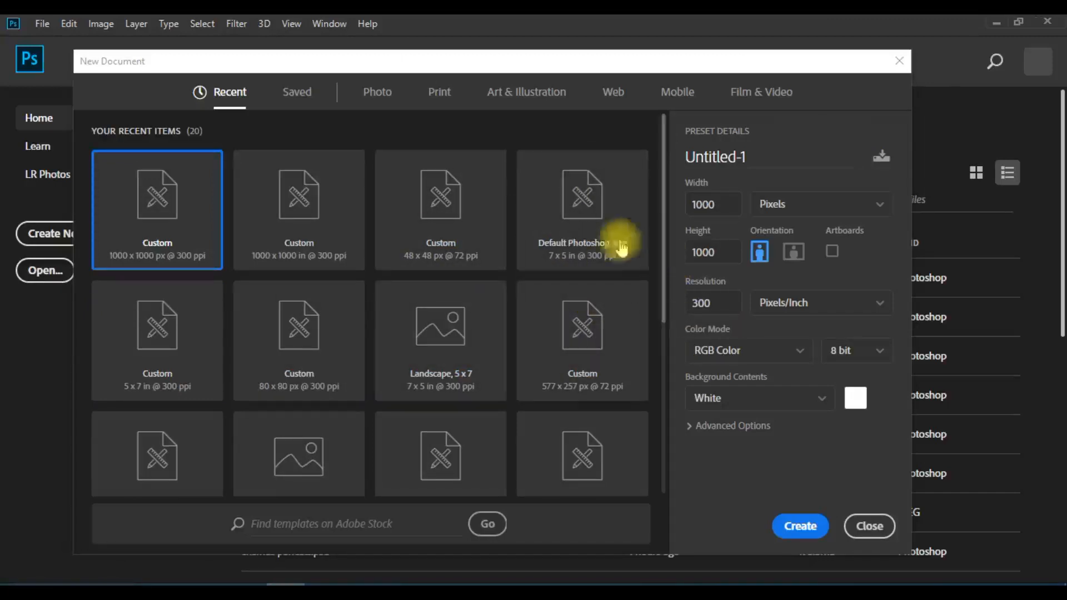
click(564, 229)
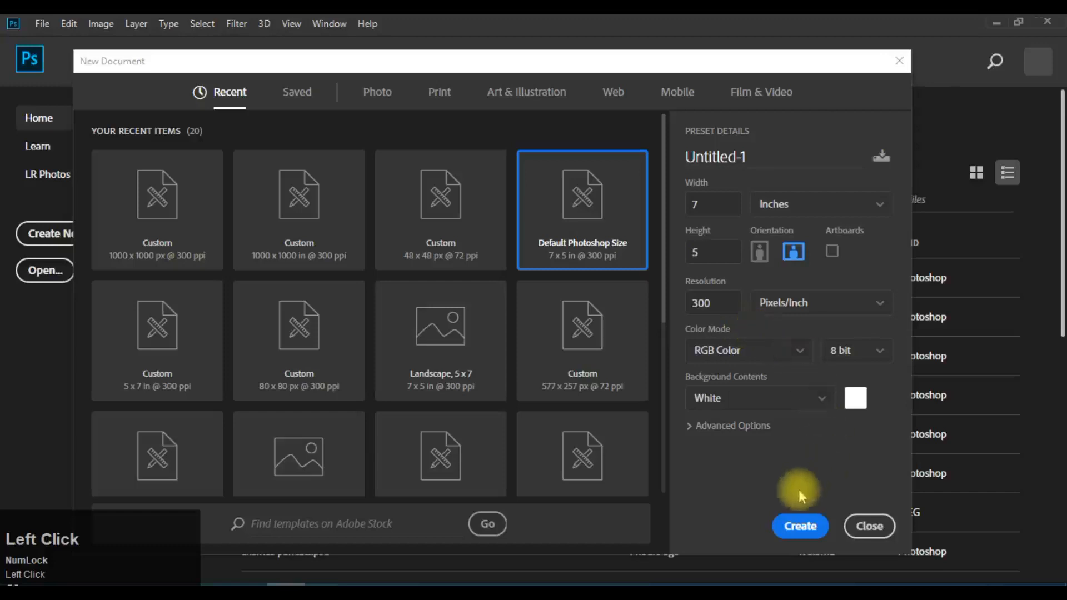
click(799, 525)
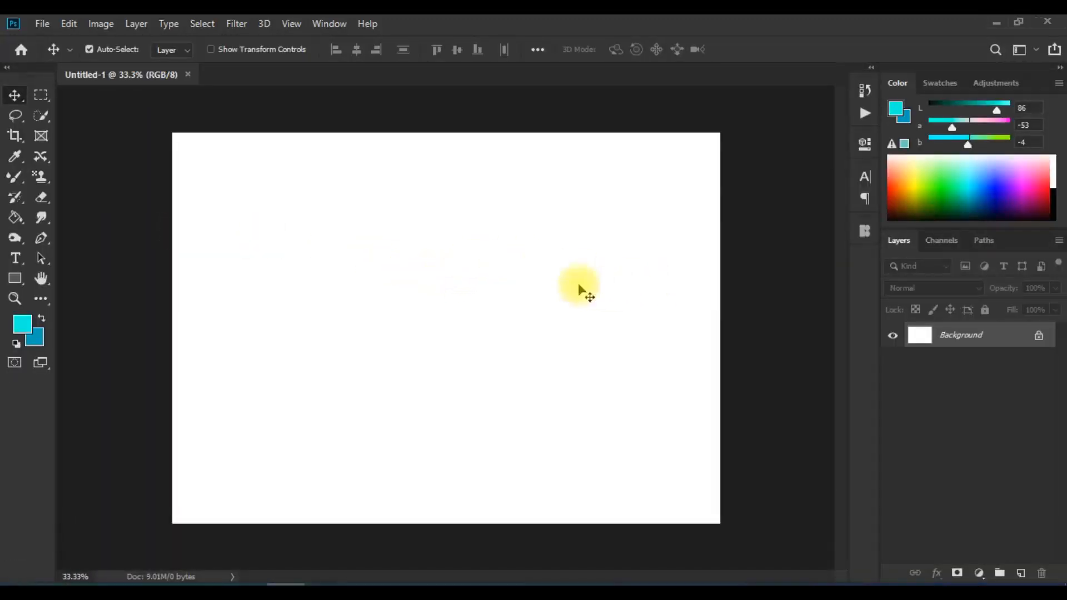
click(136, 23)
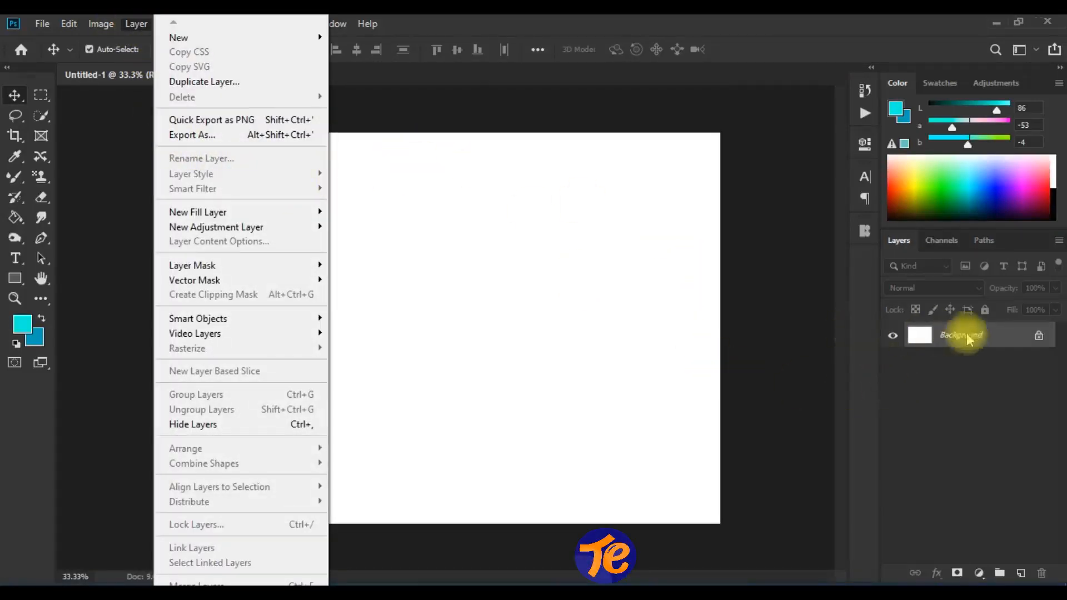
click(459, 327)
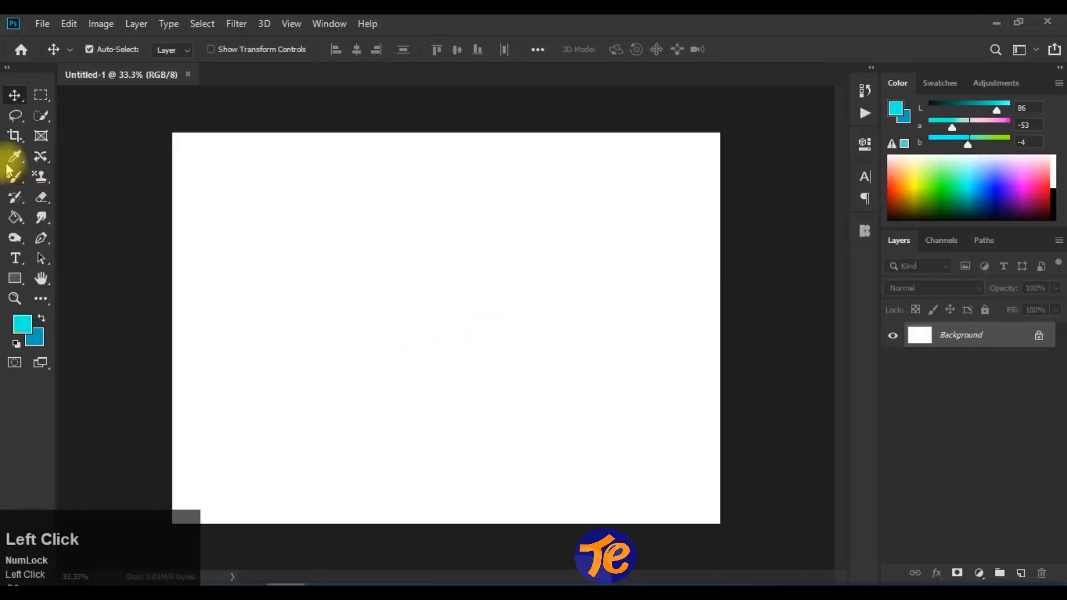
- Add a "Lorem Ipsum" placeholder text layer in the American Captain font and move it to the upper middle of the canvas
click(20, 263)
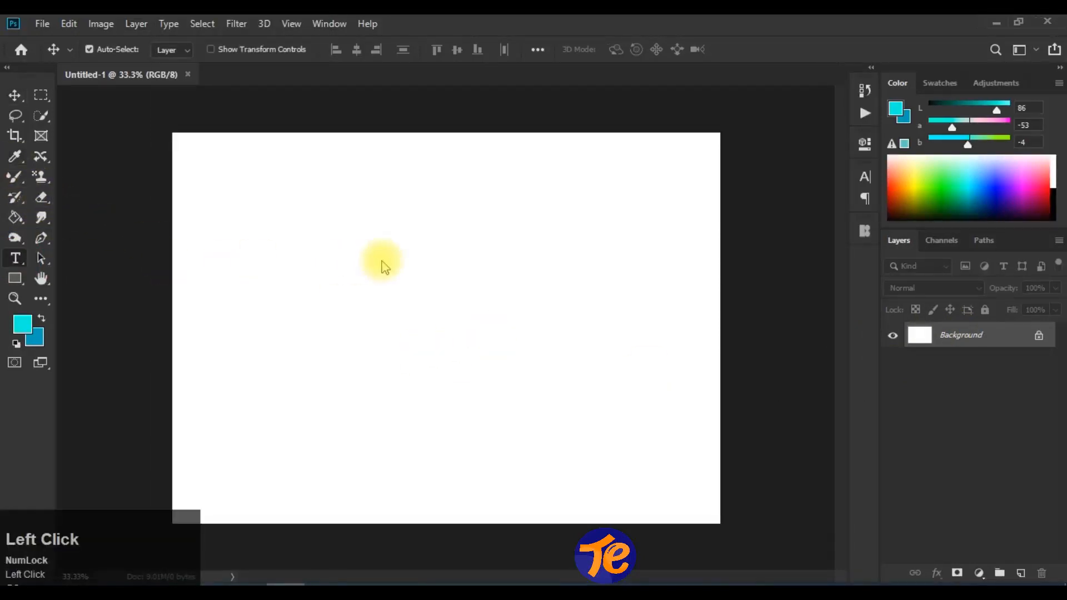
click(382, 260)
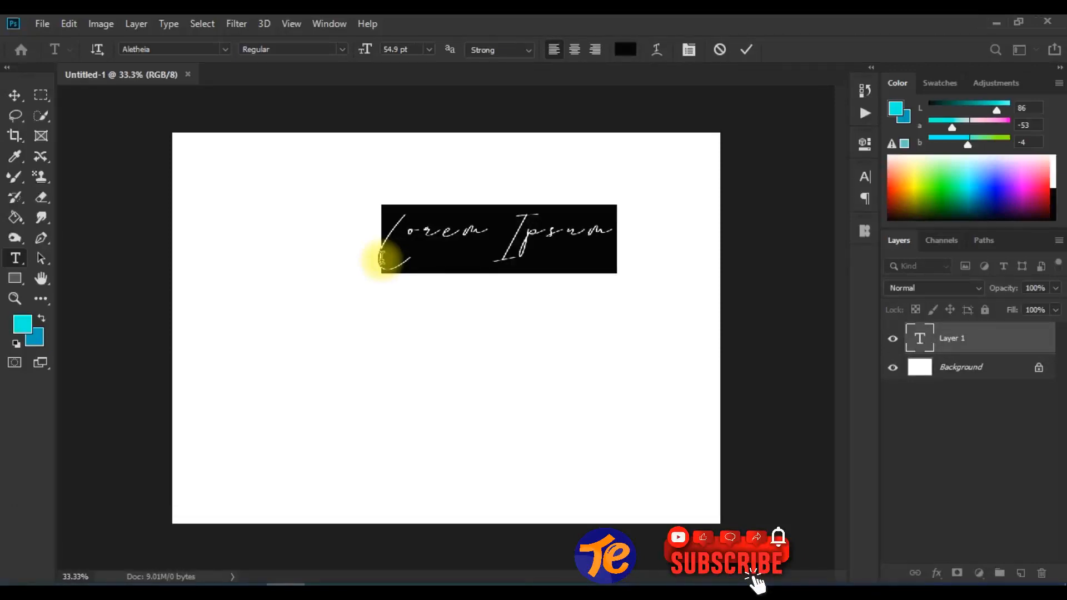
click(688, 50)
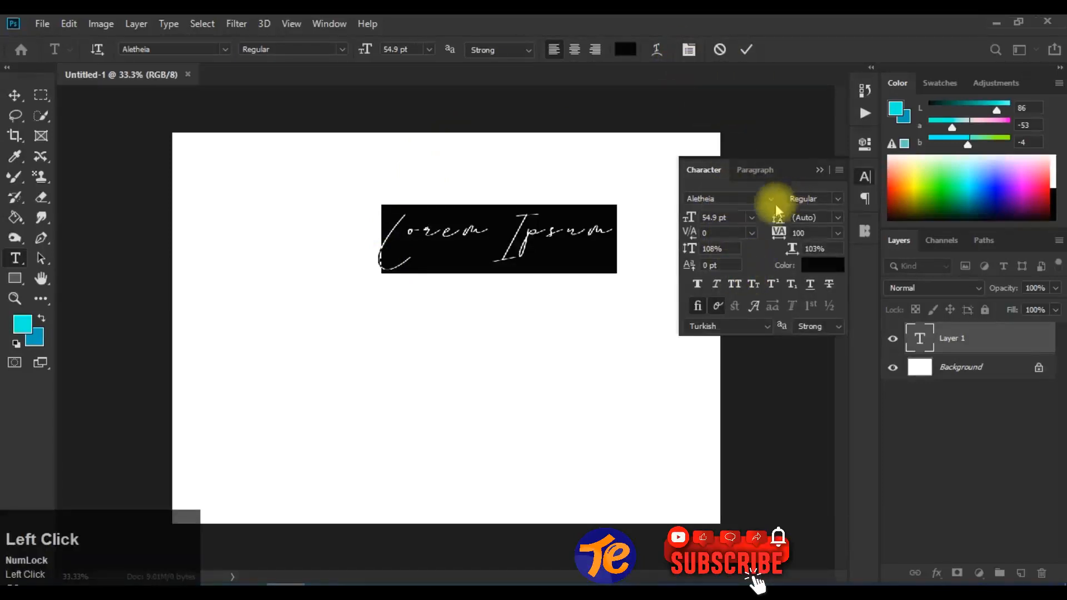
click(772, 201)
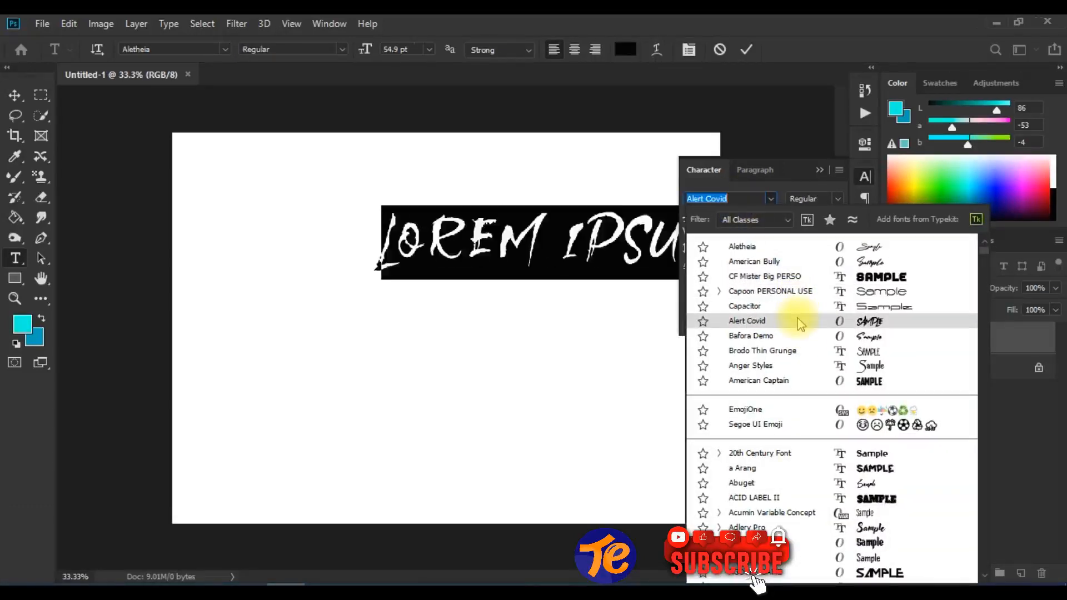
click(807, 381)
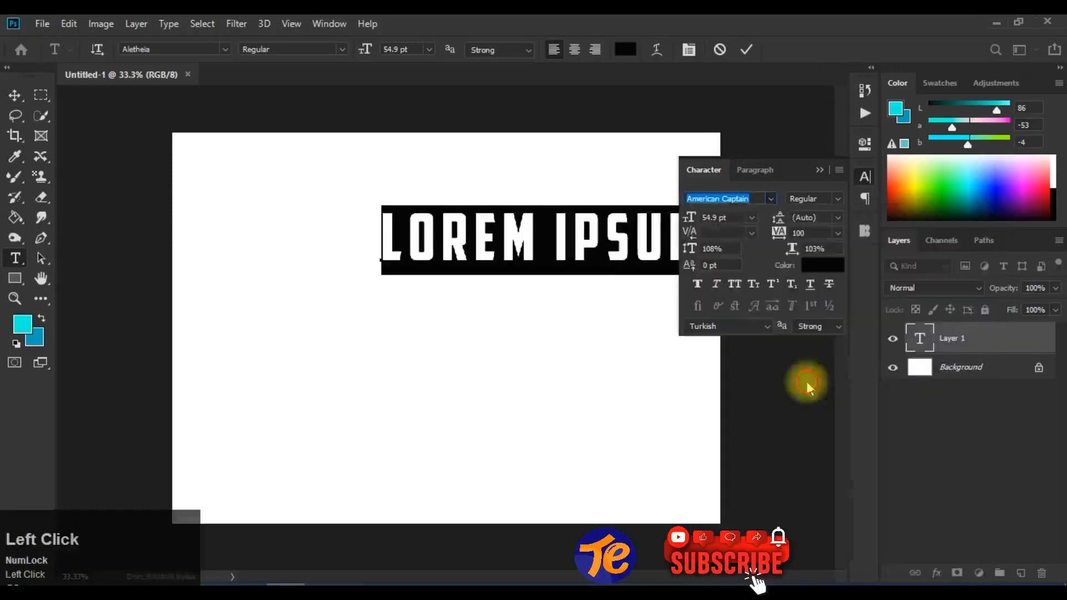
click(746, 49)
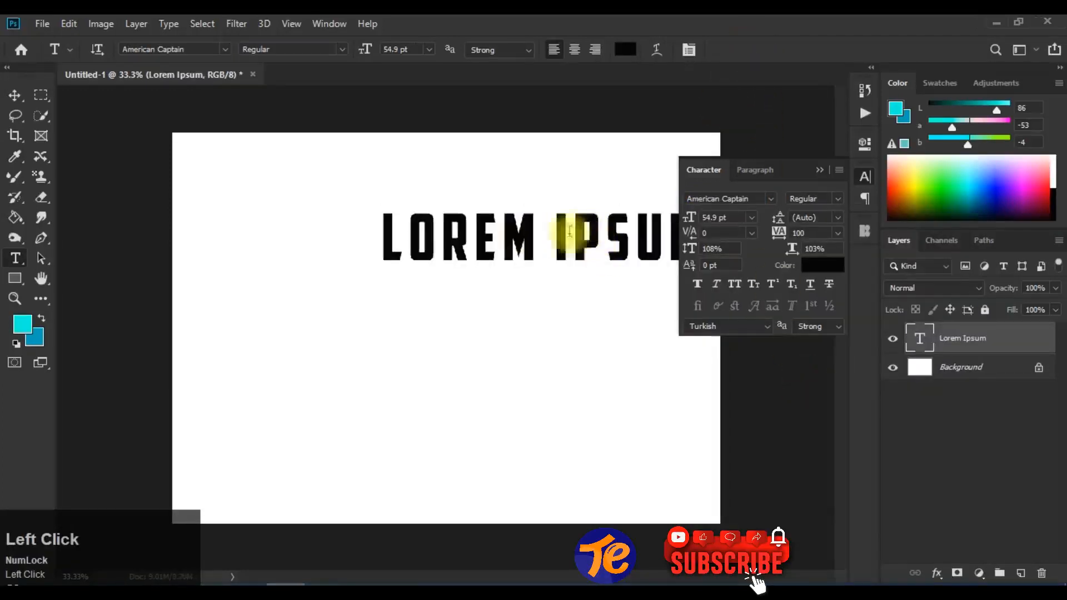
click(14, 95)
drag(452, 238, 350, 247)
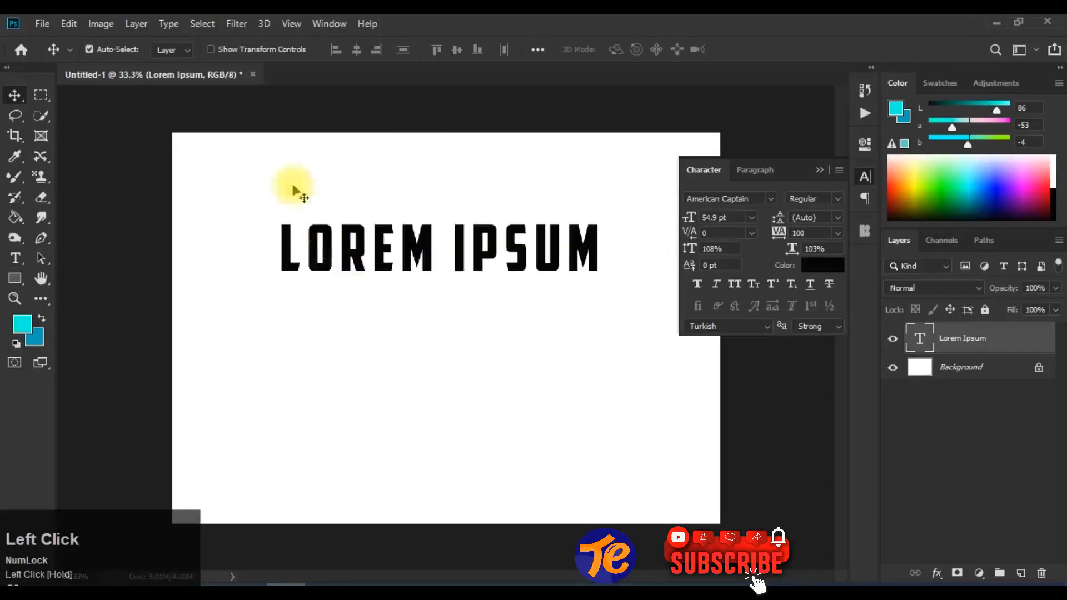
click(136, 24)
mouse_move(274, 173)
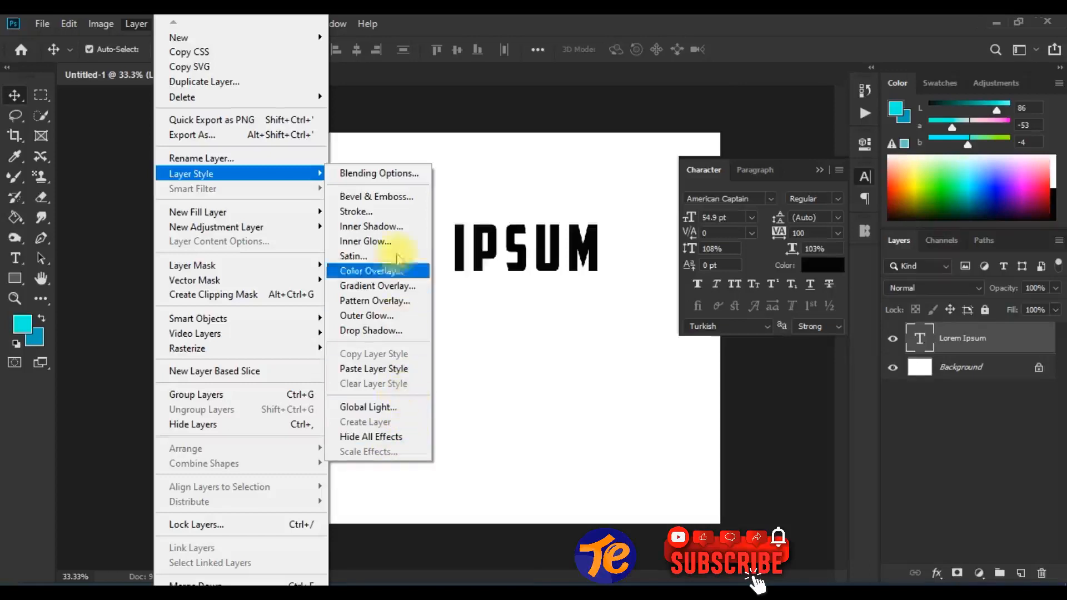
click(389, 173)
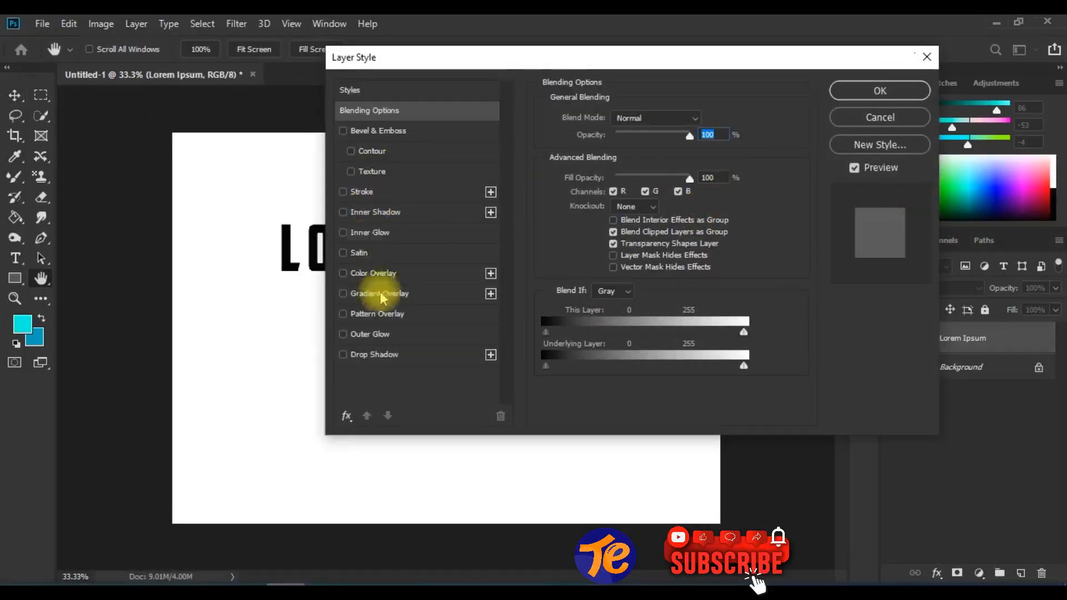
click(367, 238)
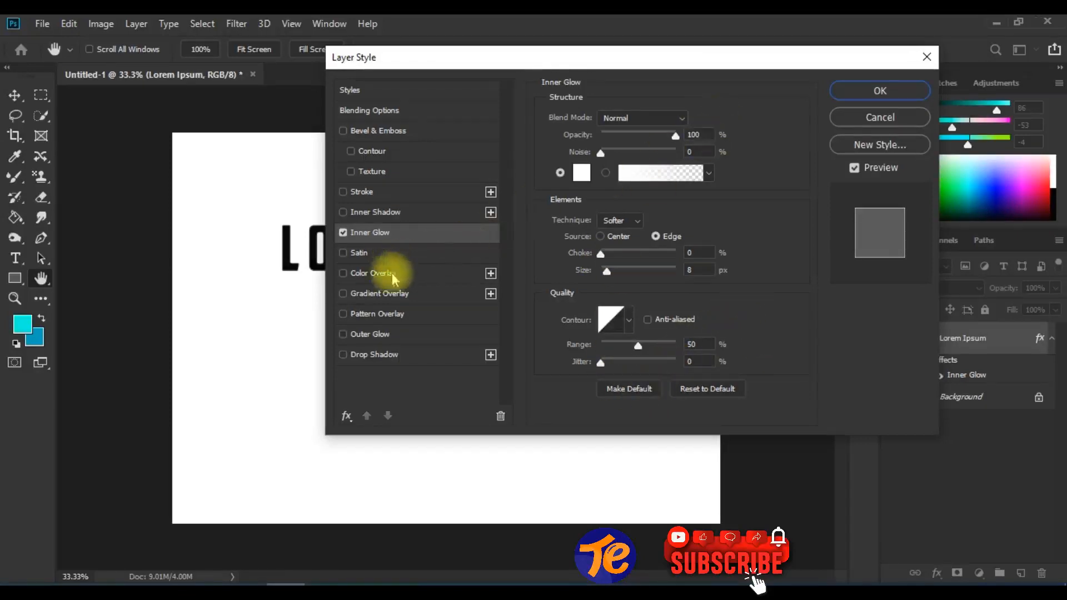
click(374, 278)
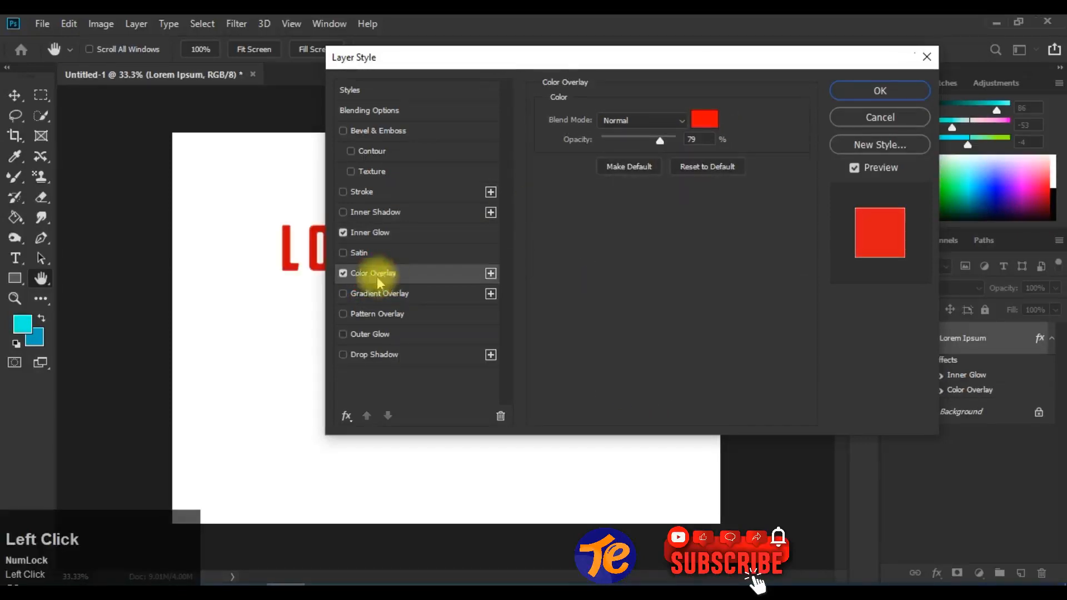
click(377, 214)
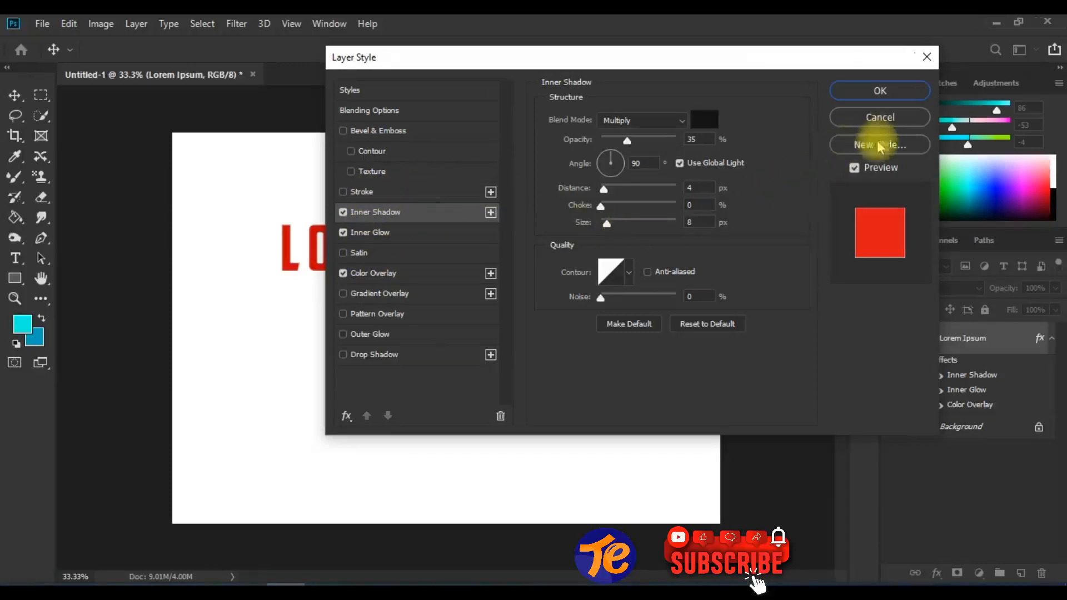
click(889, 118)
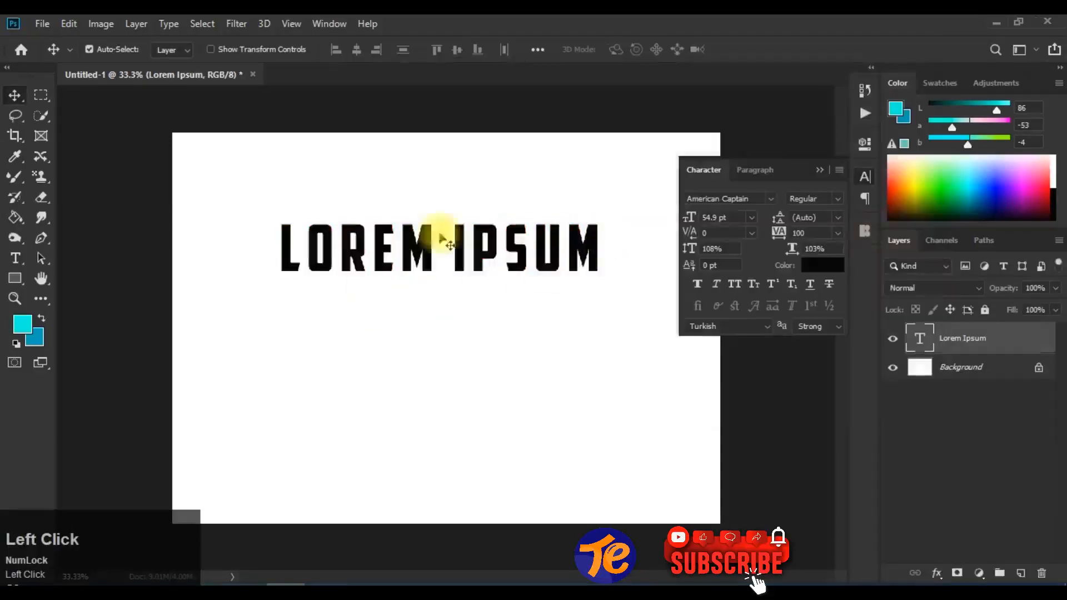
click(137, 23)
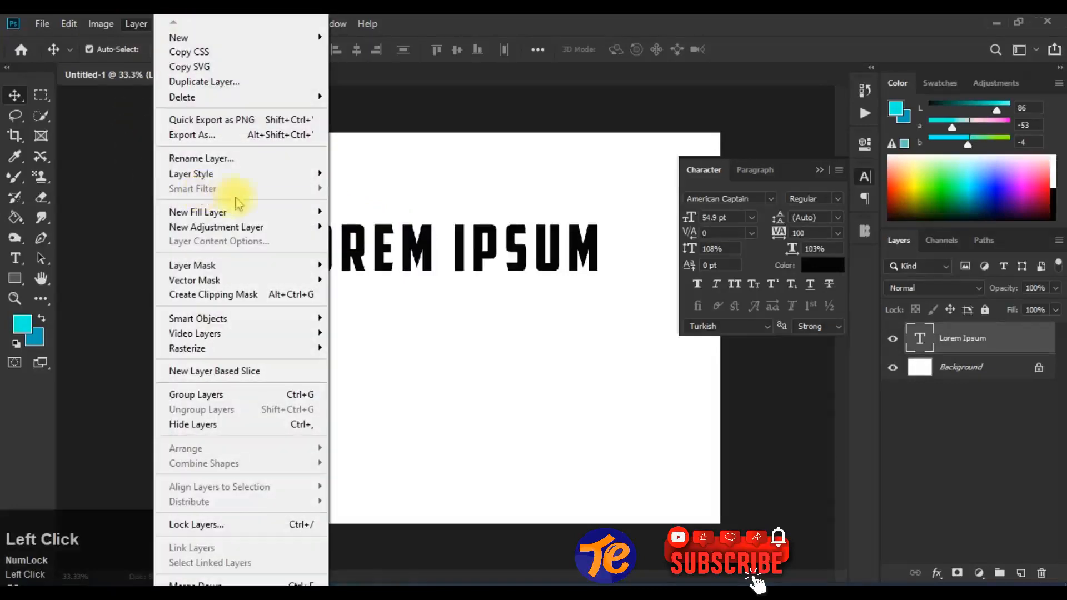
mouse_move(285, 178)
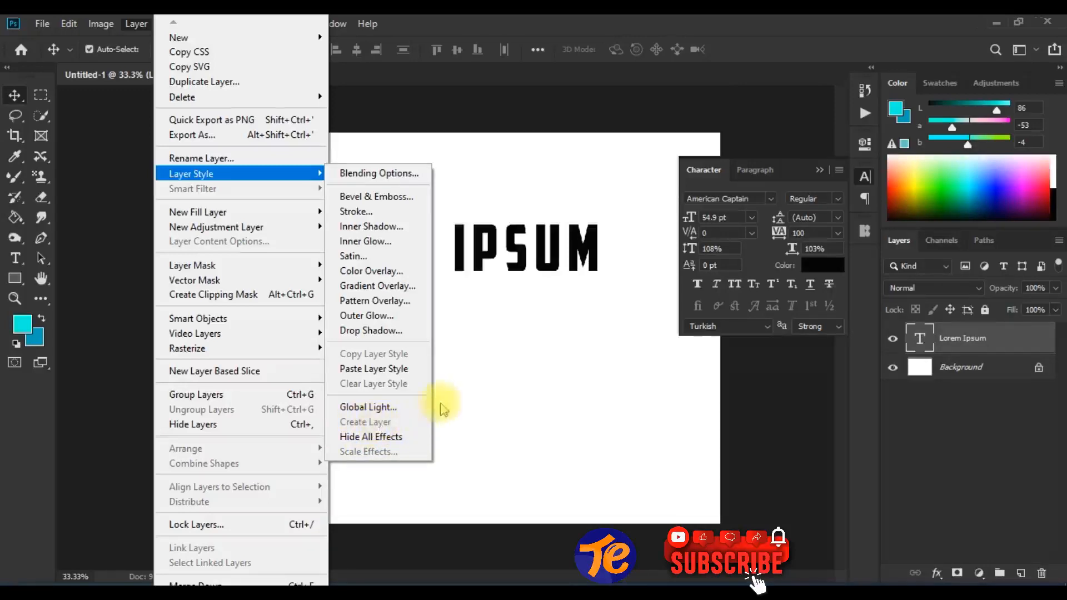
click(521, 264)
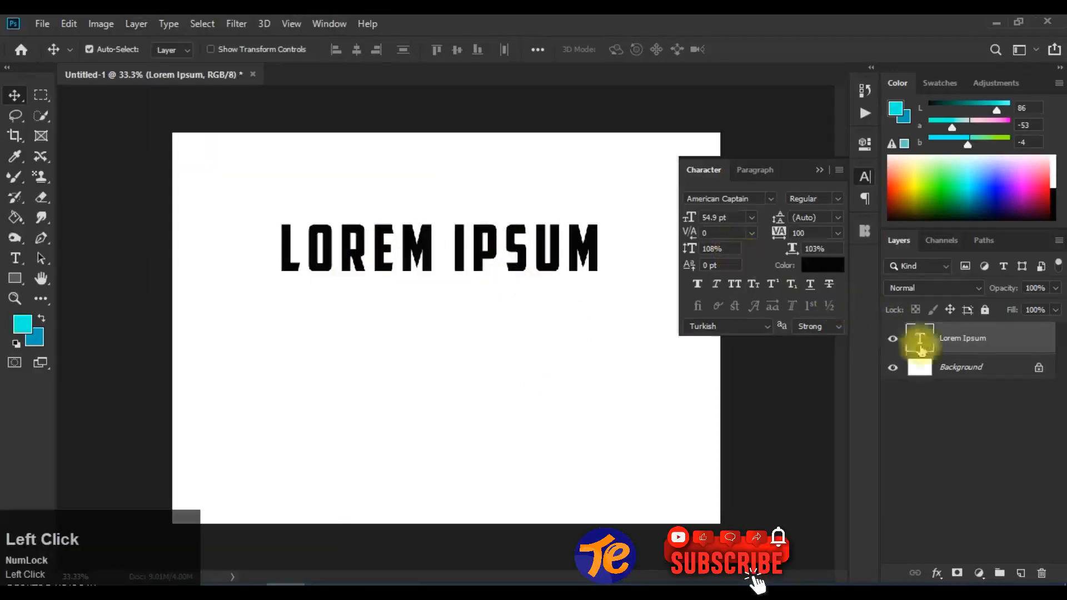
- Change the Lorem Ipsum text color to bright blue #00a1ff and collapse the character settings
double_click(922, 343)
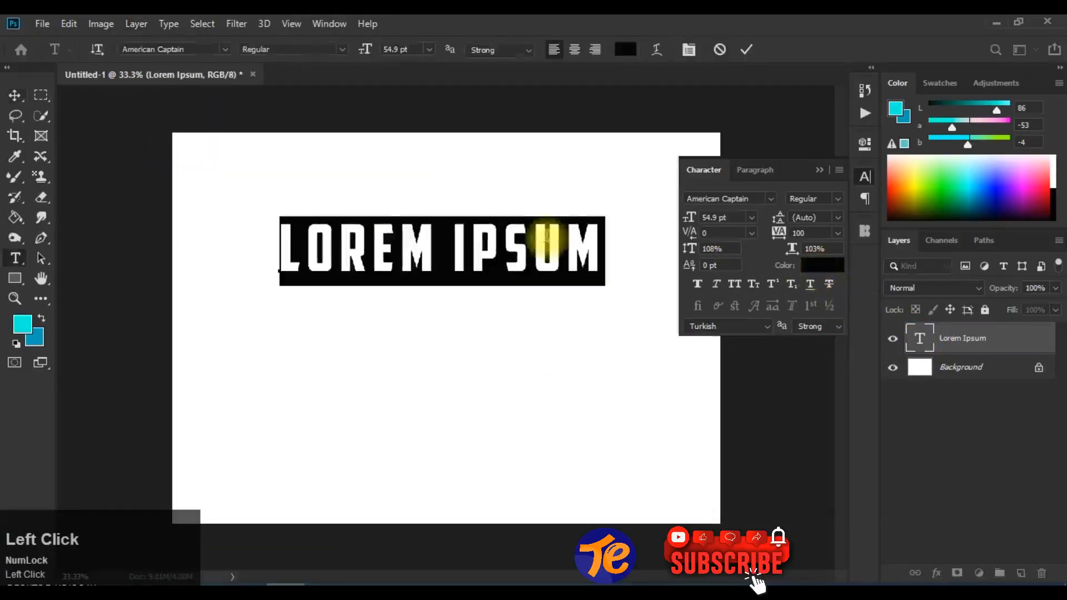
click(624, 49)
click(543, 318)
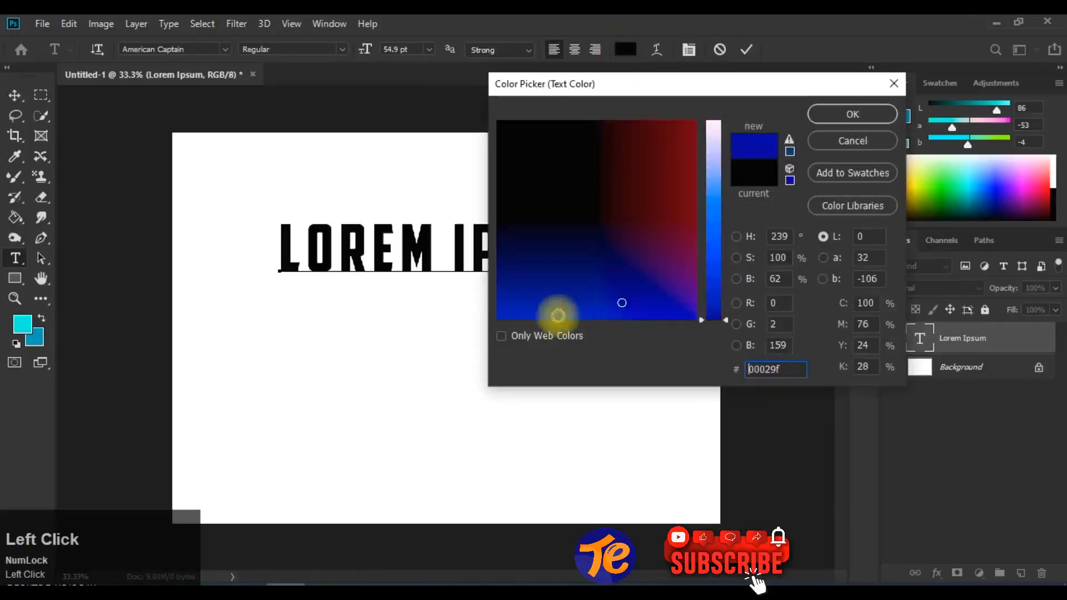
drag(709, 256, 714, 184)
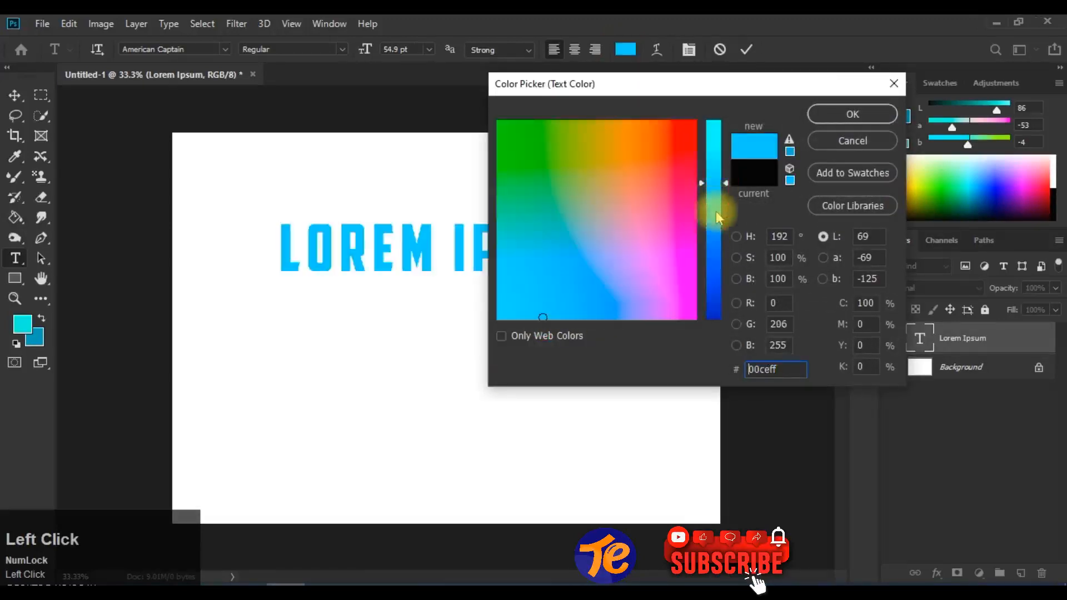
drag(716, 222, 710, 218)
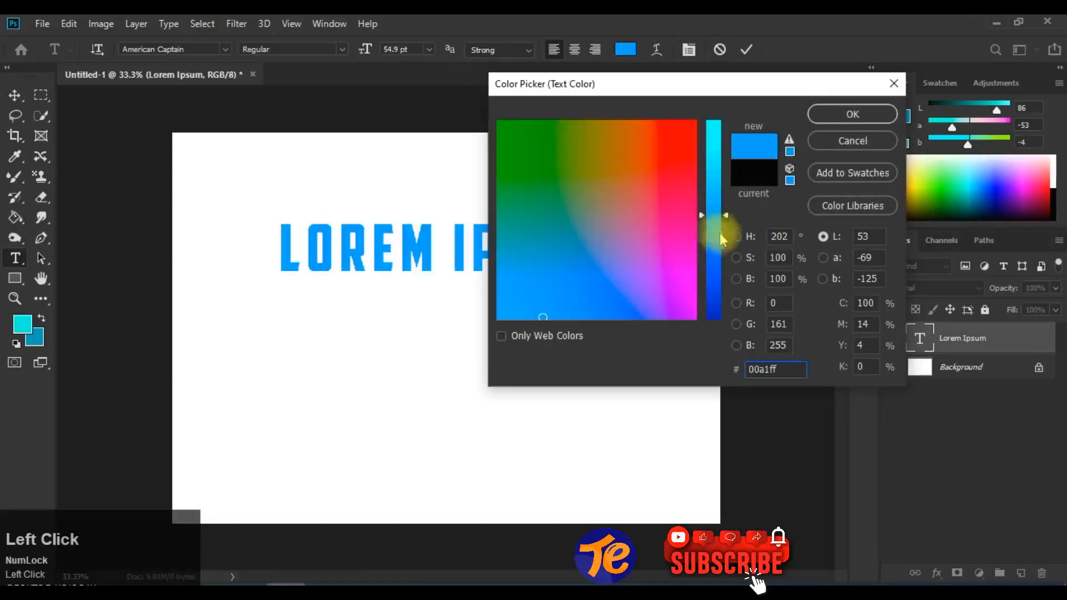
click(851, 115)
click(746, 49)
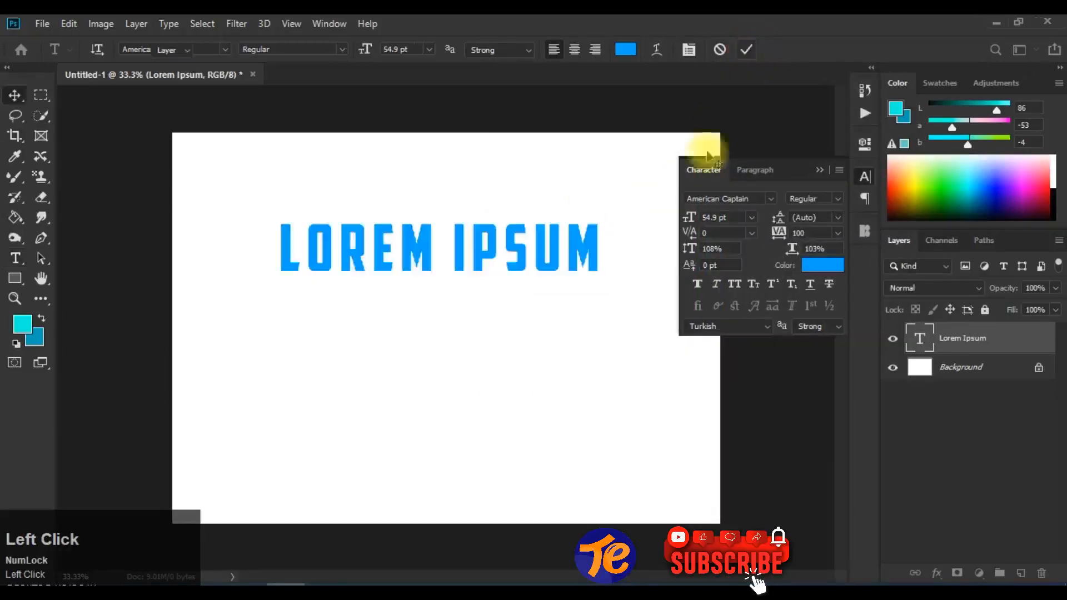
key(v)
click(820, 169)
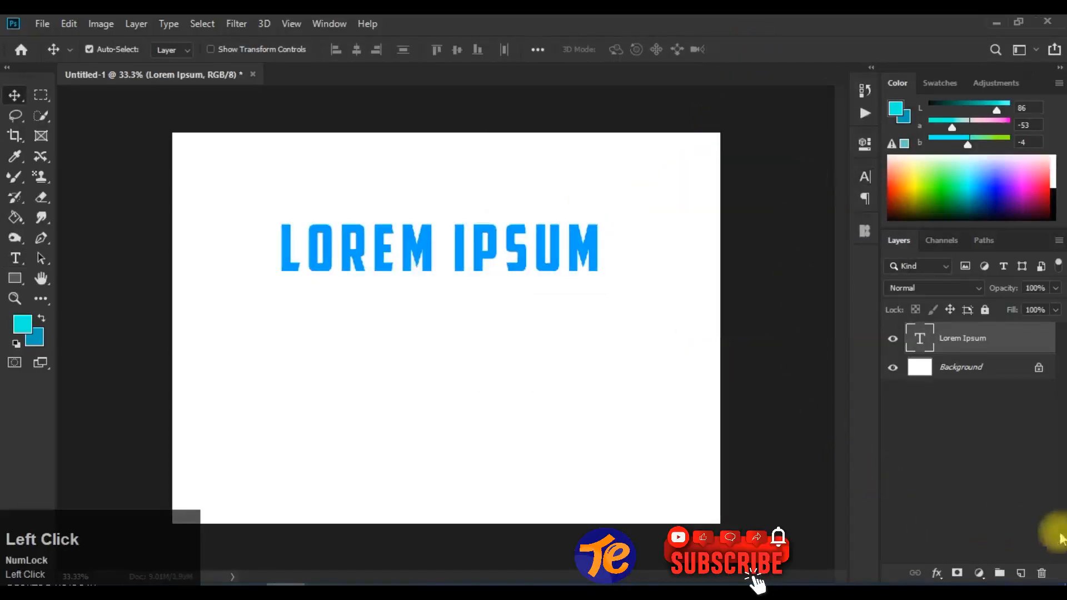
- Add an Inner Shadow to the Lorem Ipsum text layer with 92% opacity, 18 px distance, 20% choke and 8 px size
click(937, 573)
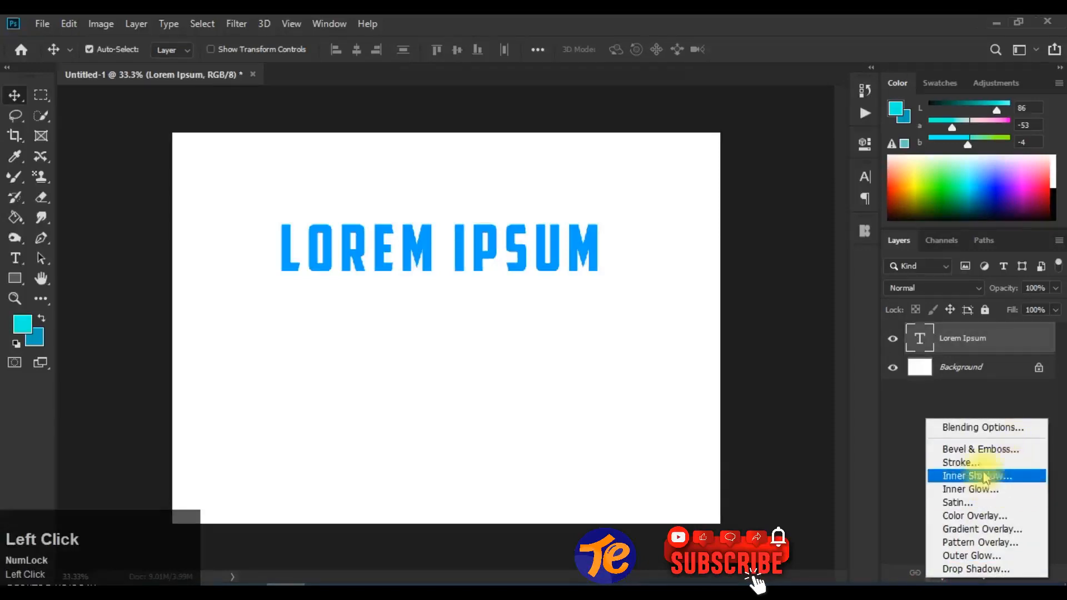
click(1009, 477)
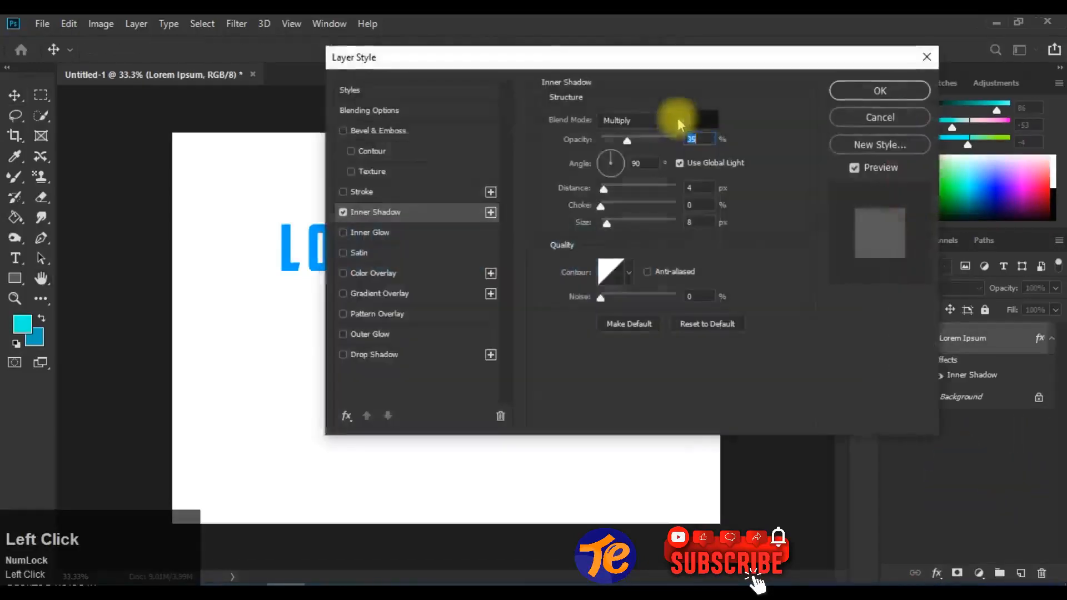
drag(561, 64, 730, 45)
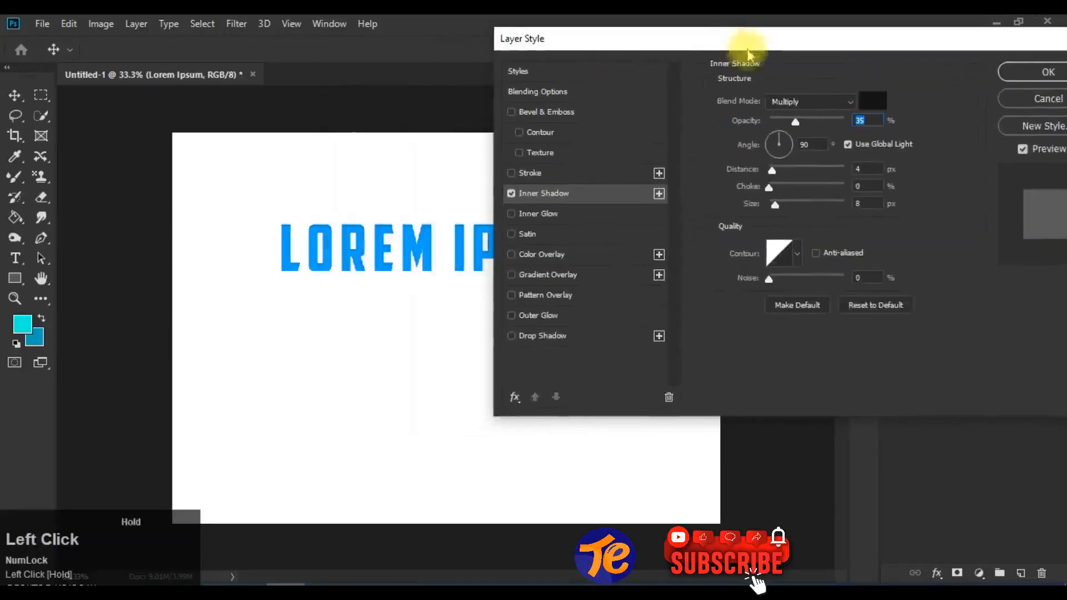
drag(798, 123, 838, 121)
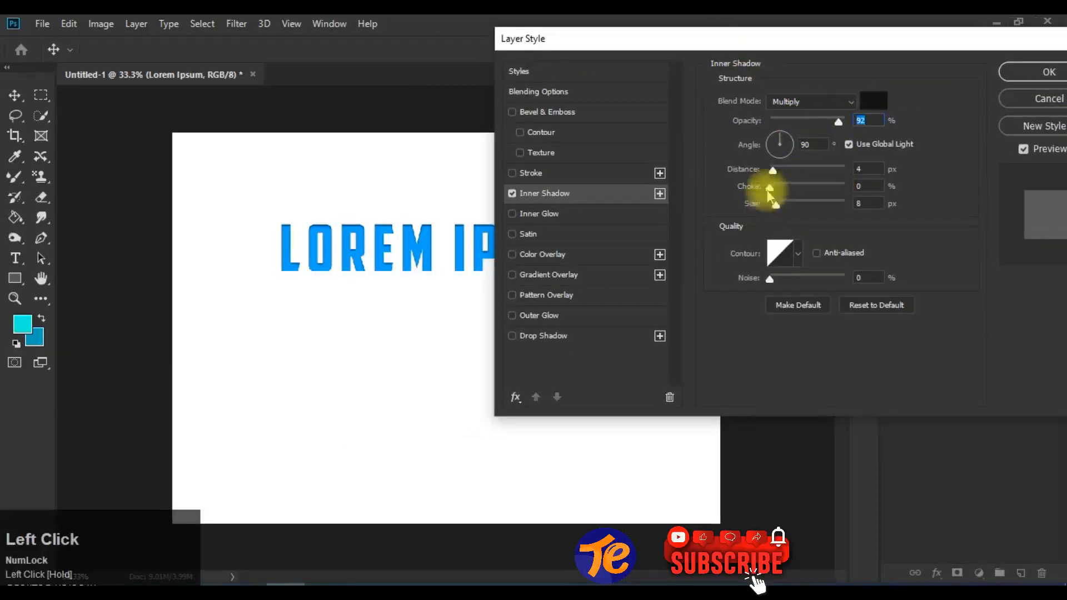
drag(774, 172, 783, 172)
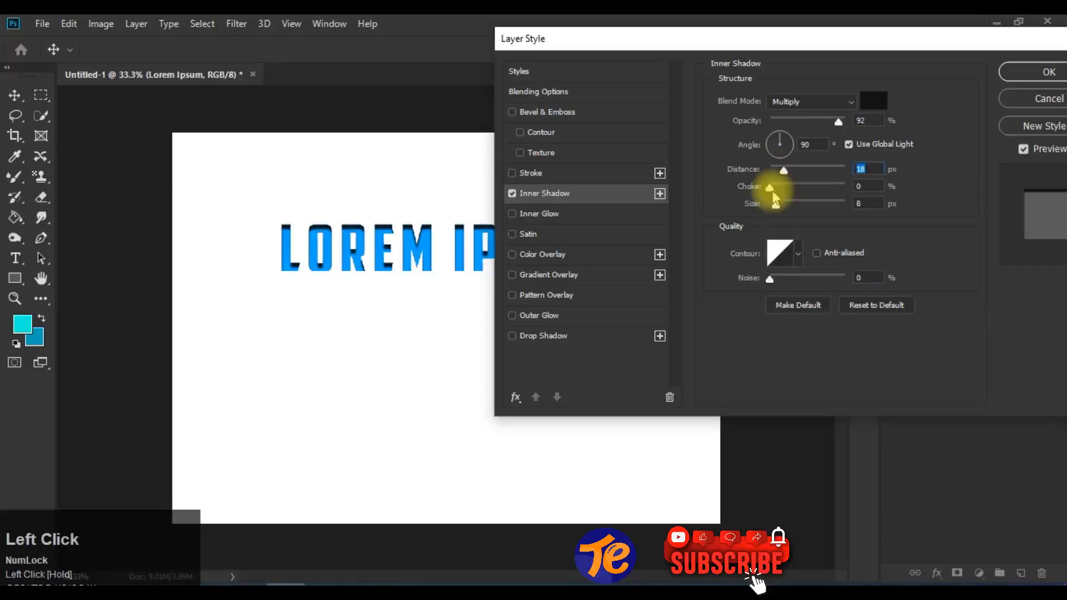
drag(776, 207, 777, 207)
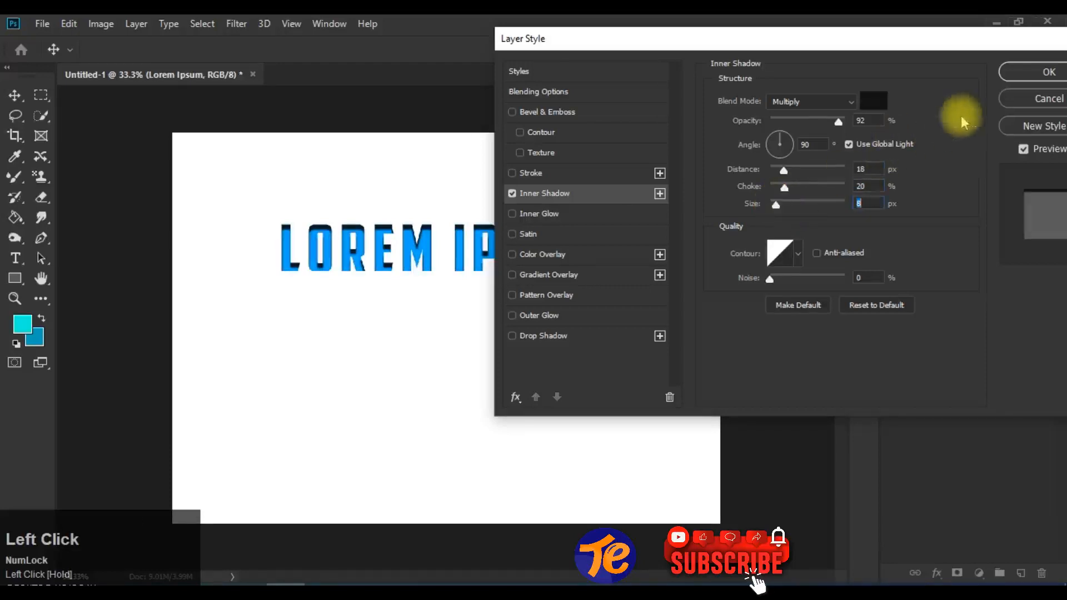
click(1048, 71)
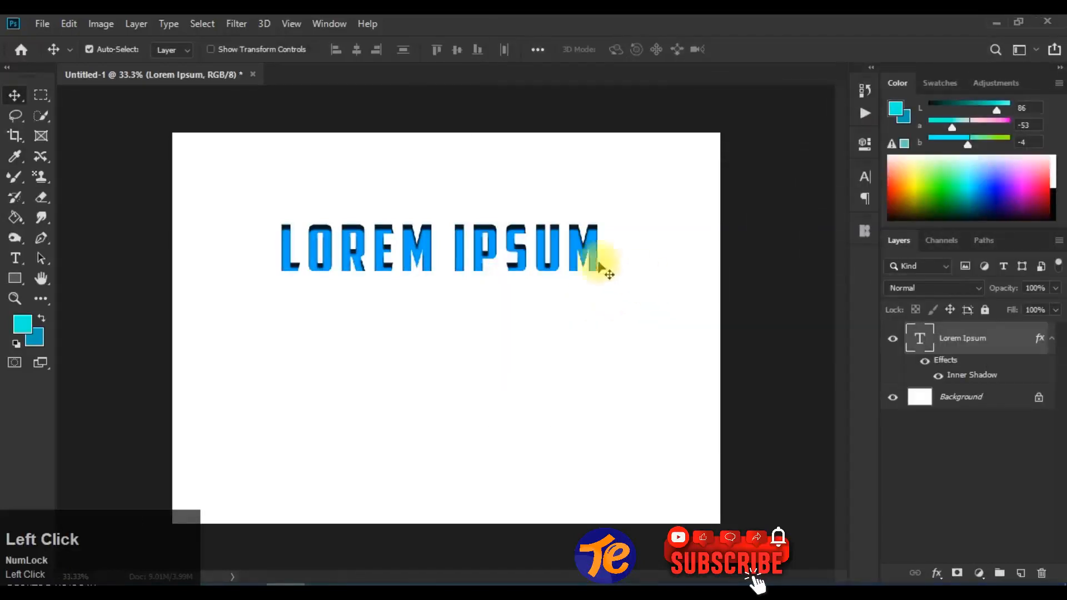
- Separate the text's inner shadow into its own layer and toggle that layer's visibility to compare the result
click(136, 25)
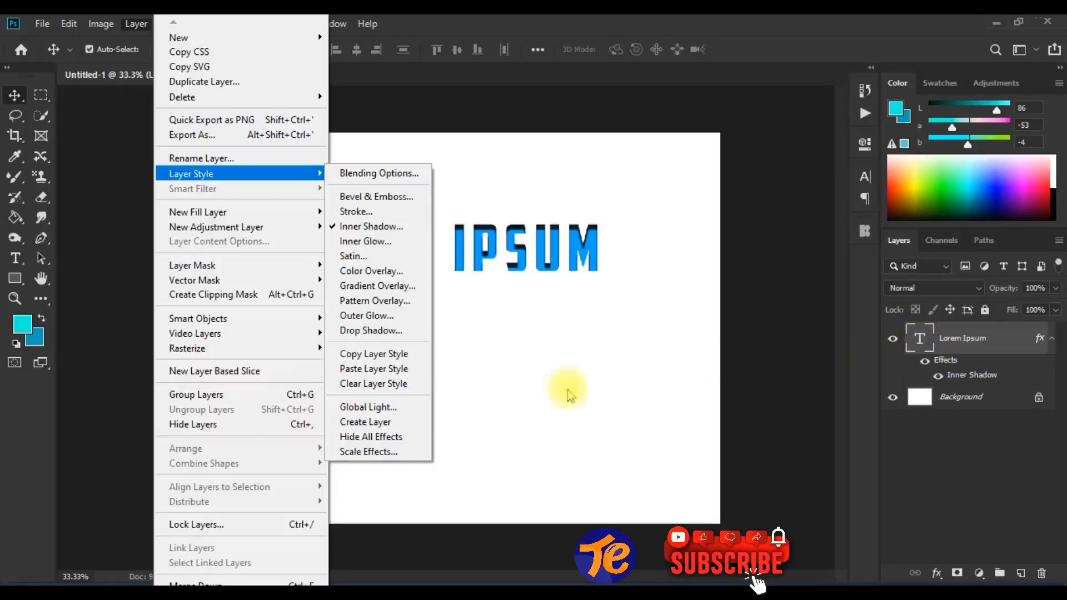
click(406, 423)
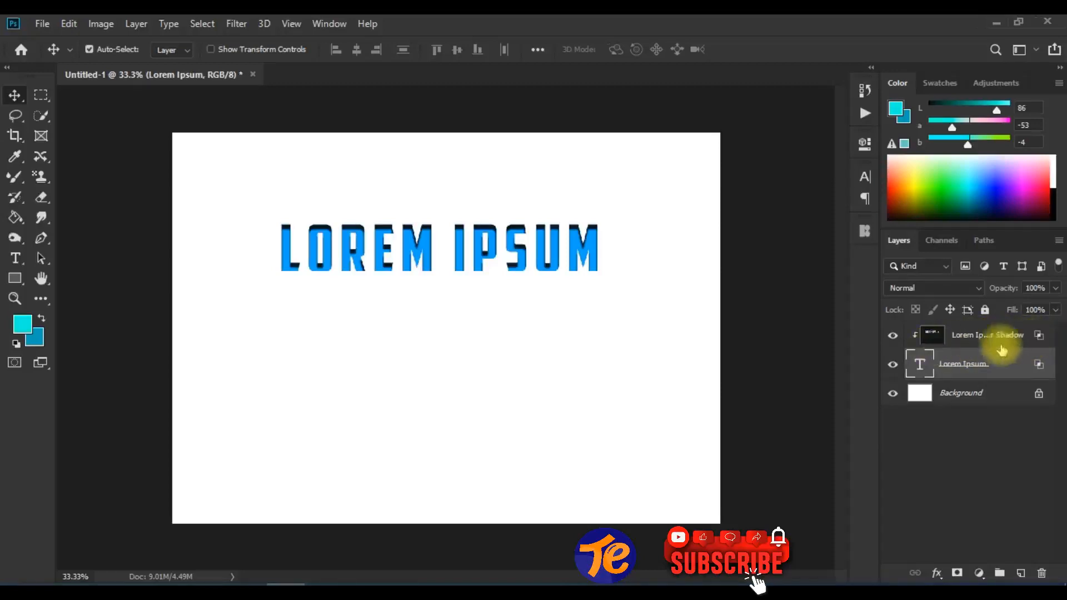
click(892, 337)
click(891, 337)
click(892, 337)
click(891, 337)
click(891, 338)
click(892, 338)
click(892, 338)
click(892, 337)
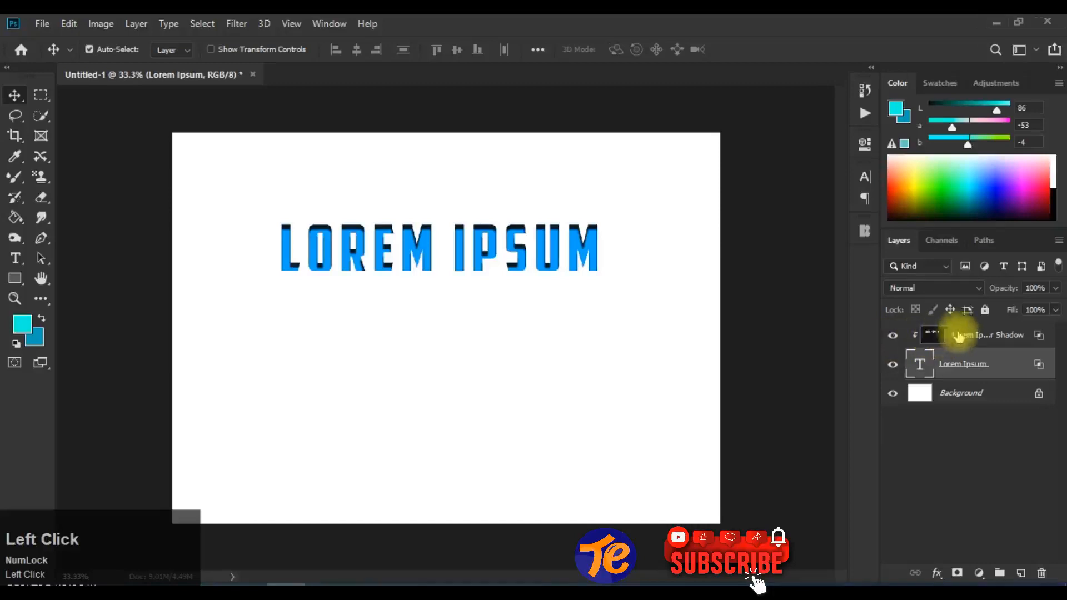
- Try an opacity of 89% in the separated shadow layer's blending options and discard the change
click(939, 339)
double_click(939, 339)
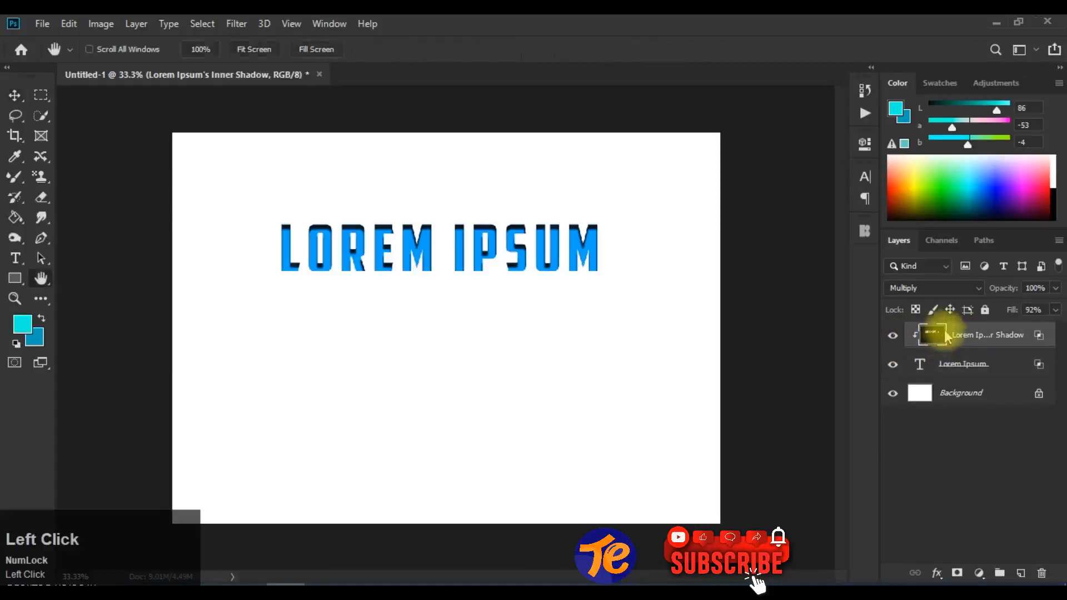
click(836, 118)
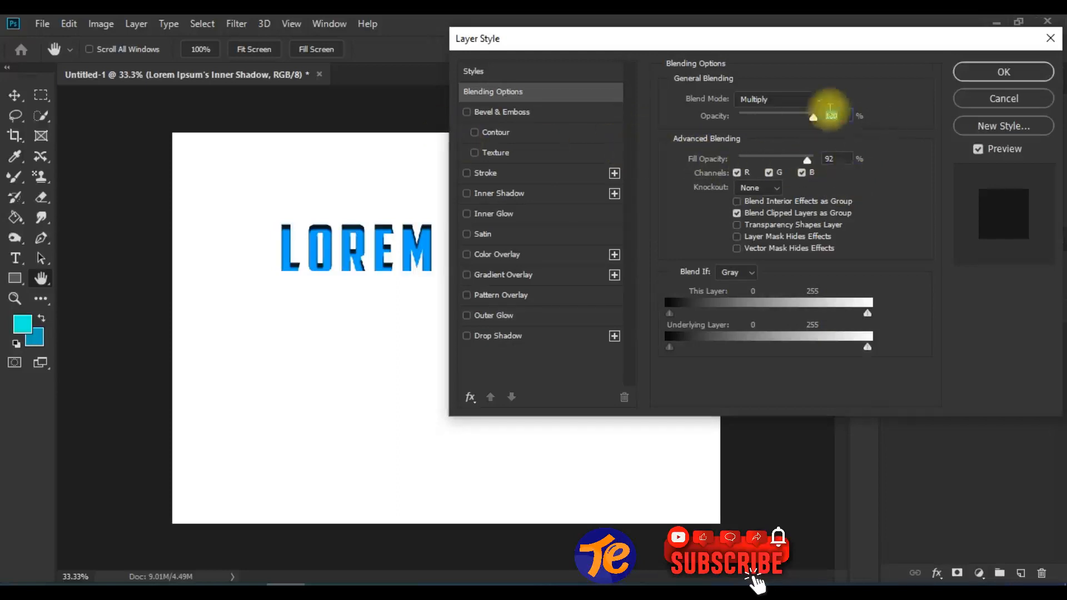
mouse_move(813, 119)
mouse_down()
mouse_move(800, 119)
mouse_move(815, 115)
mouse_move(808, 127)
mouse_up()
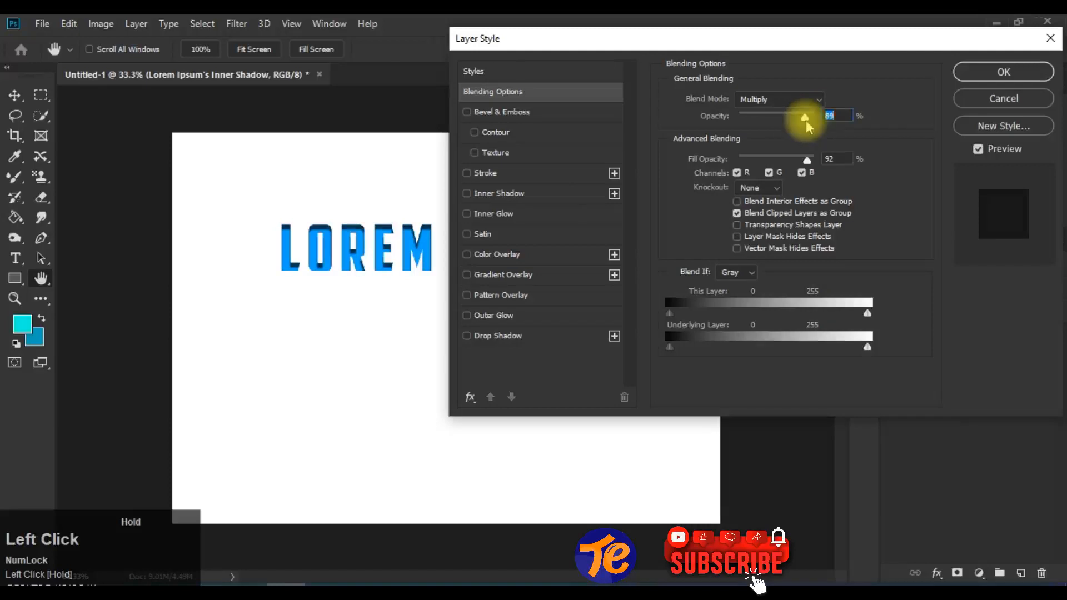
drag(914, 43, 823, 64)
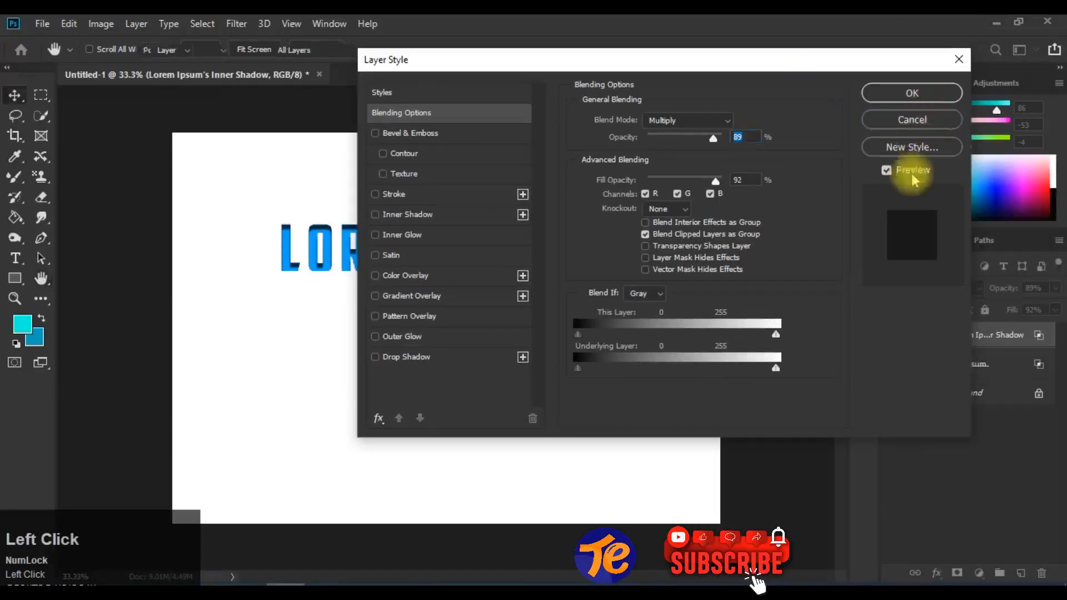
click(912, 119)
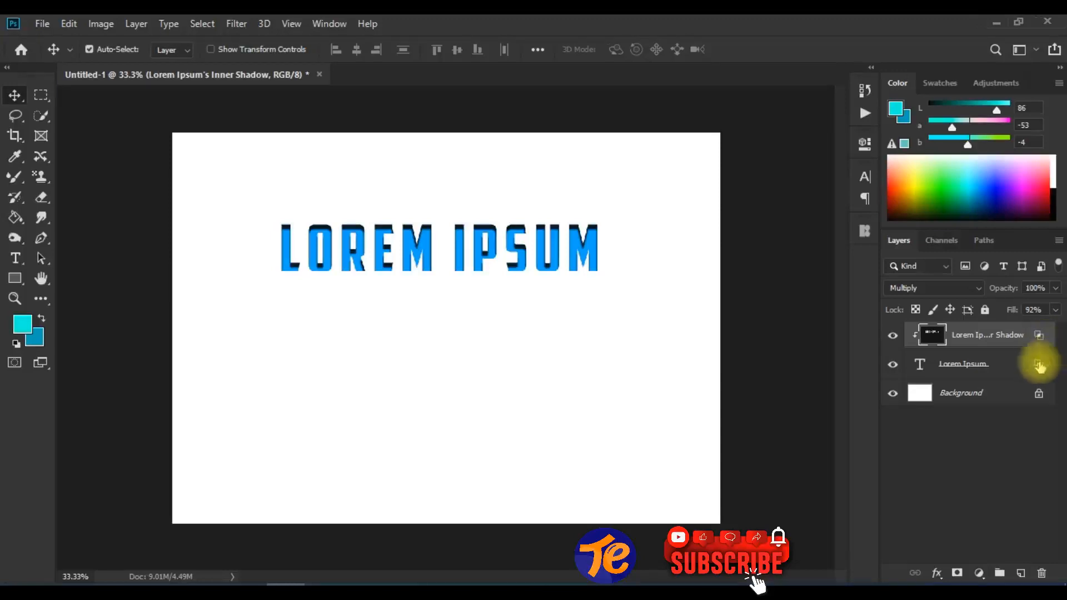
click(1039, 337)
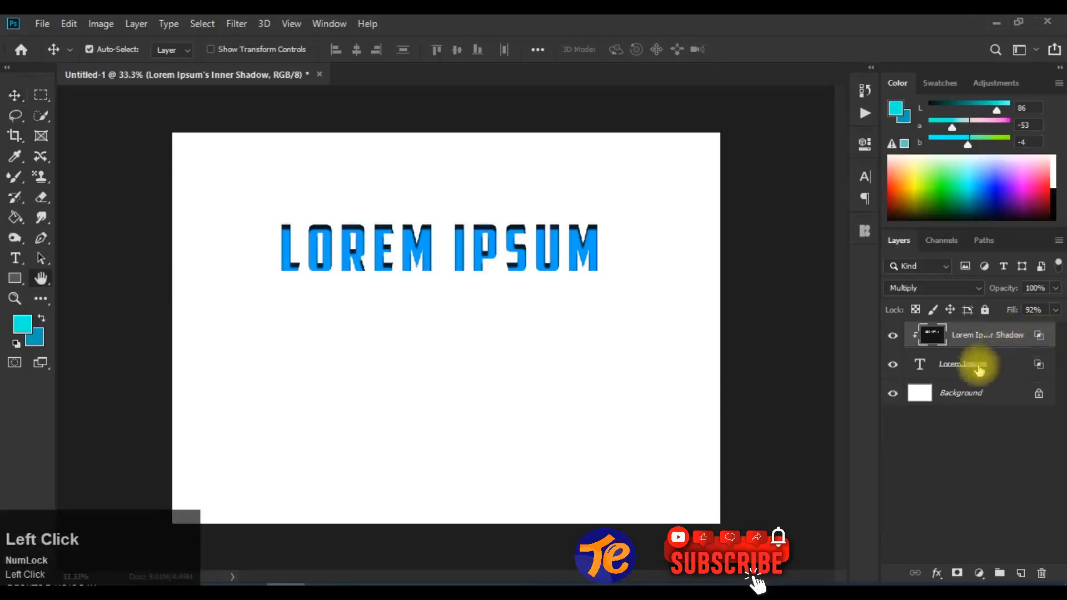
double_click(939, 335)
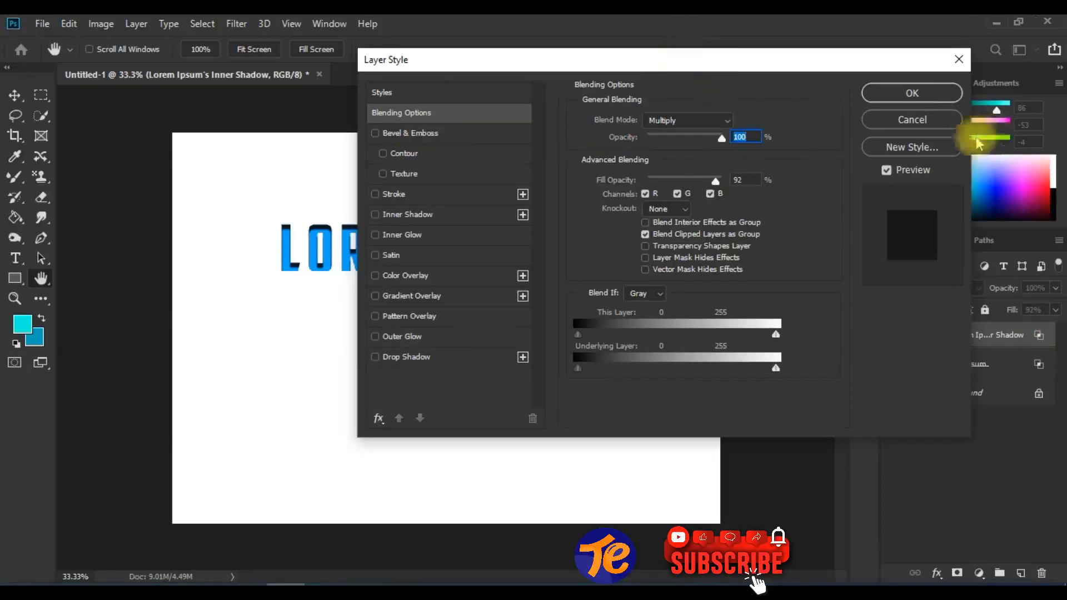
click(936, 122)
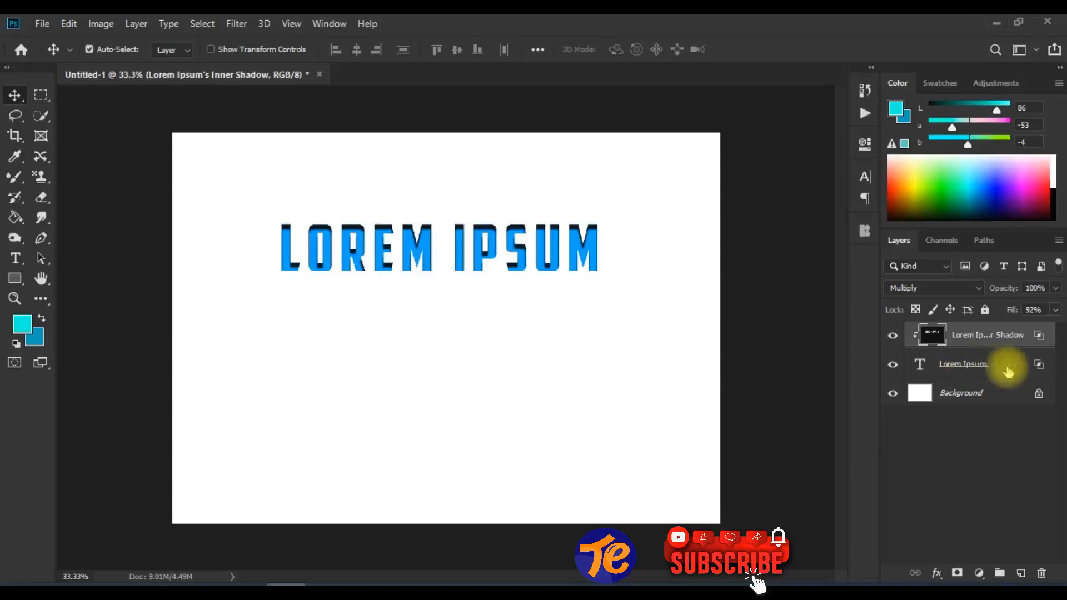
- Try to hide all layer effects on the separated shadow layer
click(136, 24)
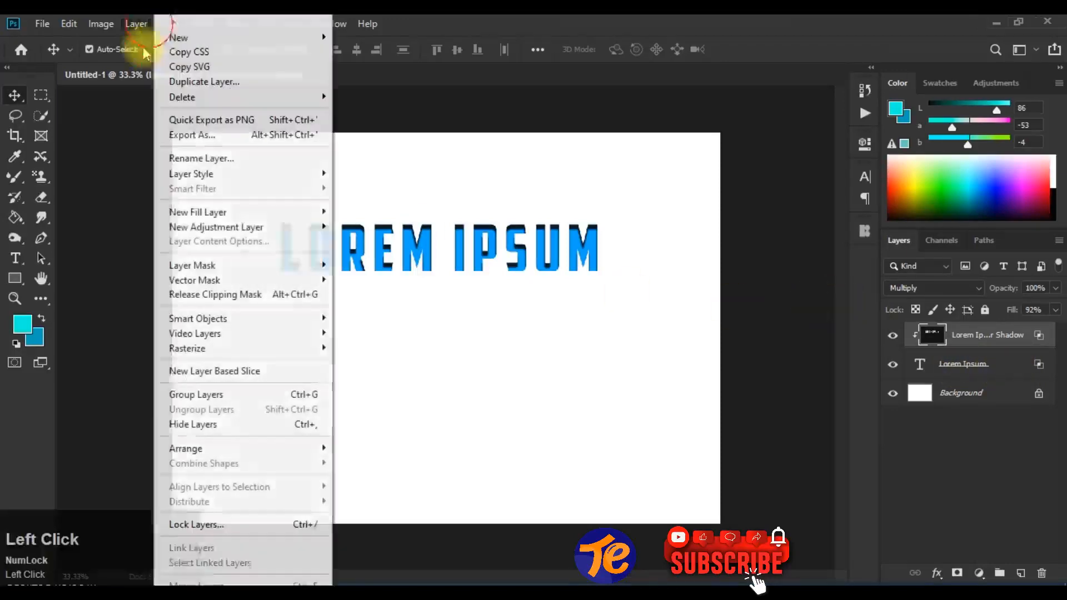
mouse_move(325, 174)
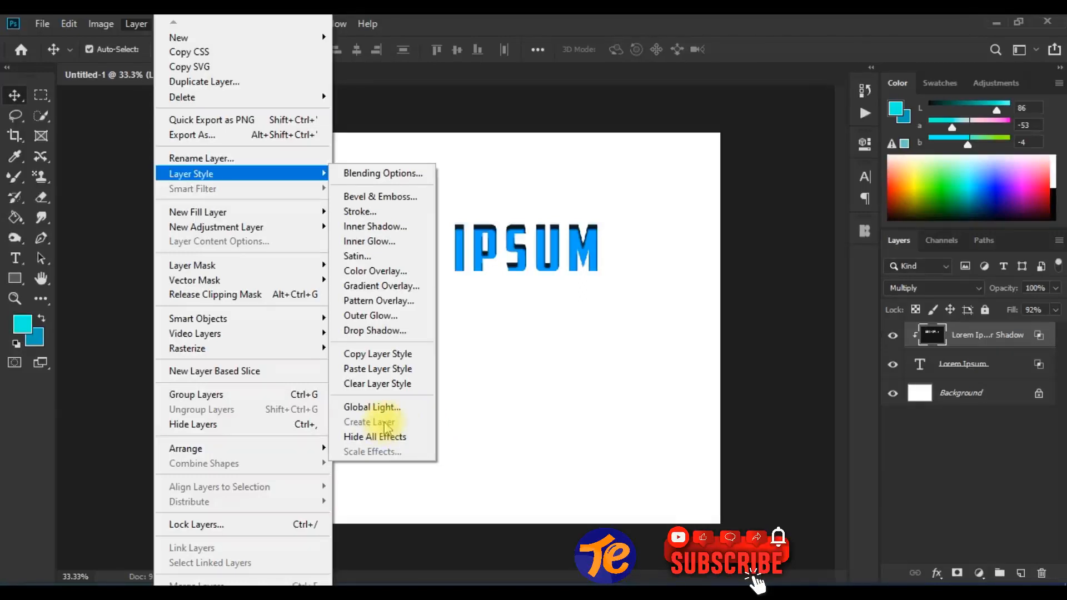
click(1018, 338)
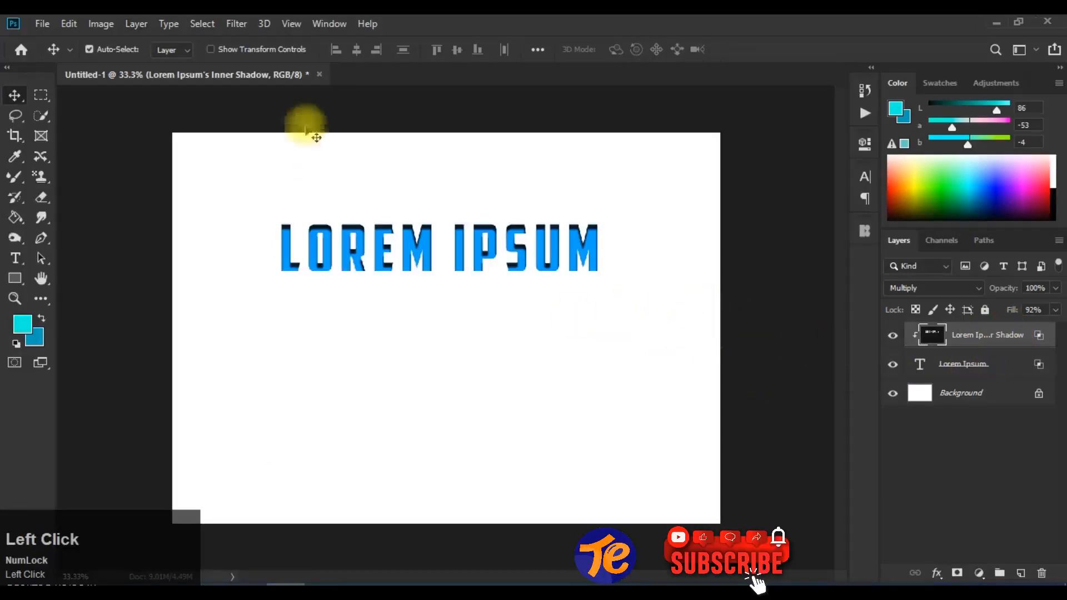
click(135, 24)
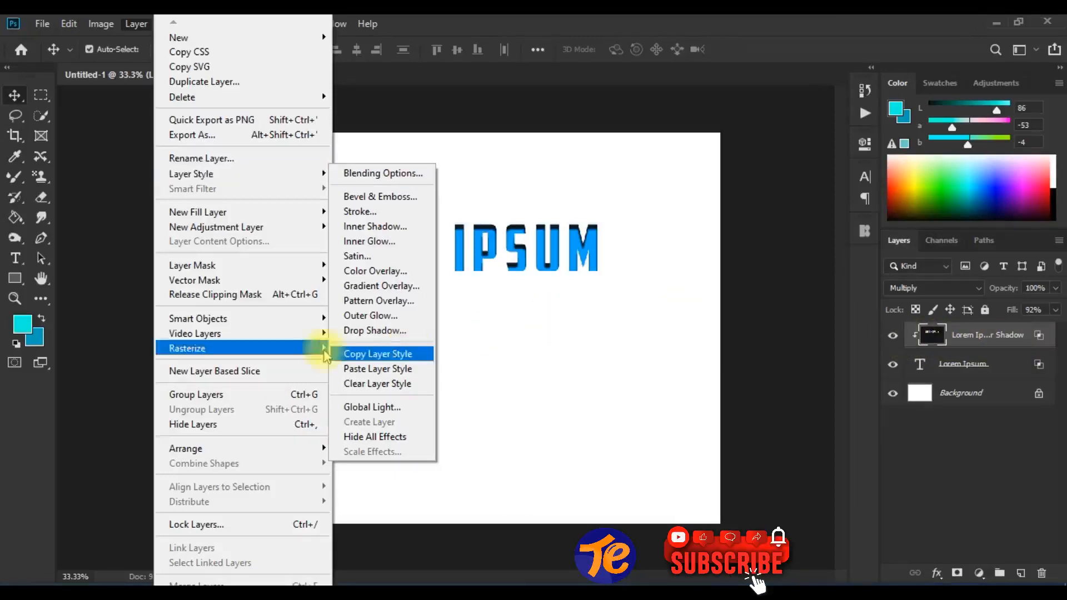
click(400, 439)
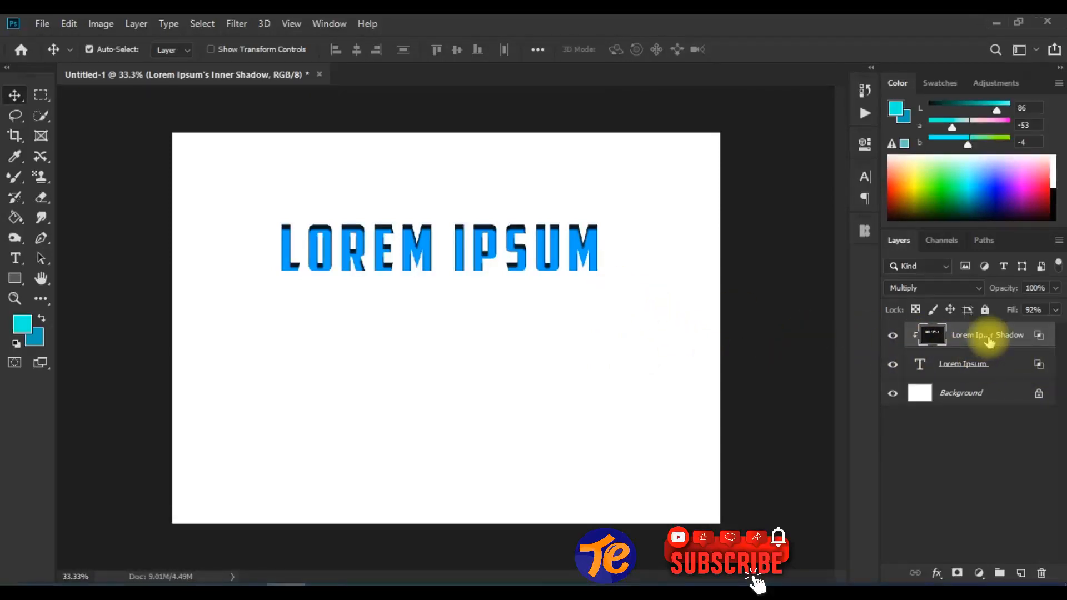
- Undo the separation of the shadow layer, keeping the Inner Shadow as an editable effect on the Lorem Ipsum text layer
key(ctrl+z)
key(ctrl+z)
key(ctrl+z)
key(ctrl+z)
key(ctrl+z)
key(ctrl+z)
key(ctrl+z)
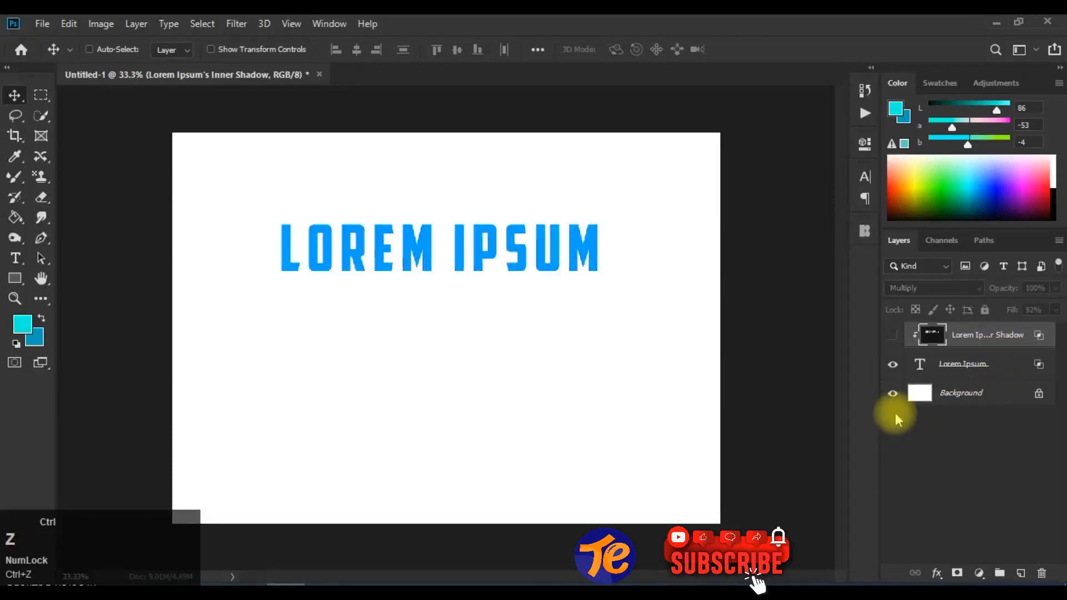
key(ctrl+z)
key(ctrl+z)
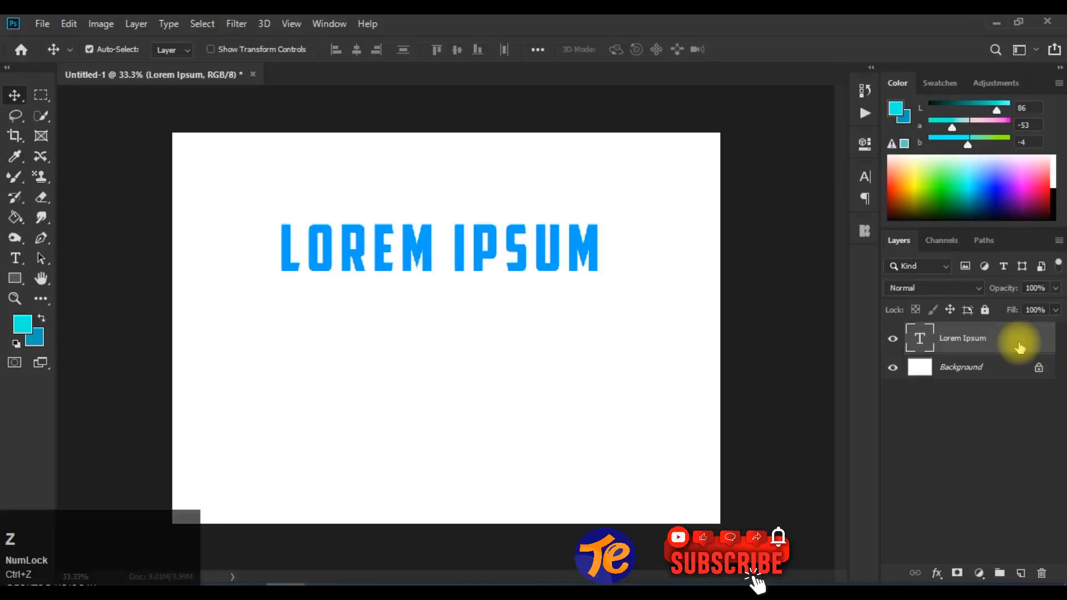
key(ctrl+shift+z)
key(ctrl+shift+z)
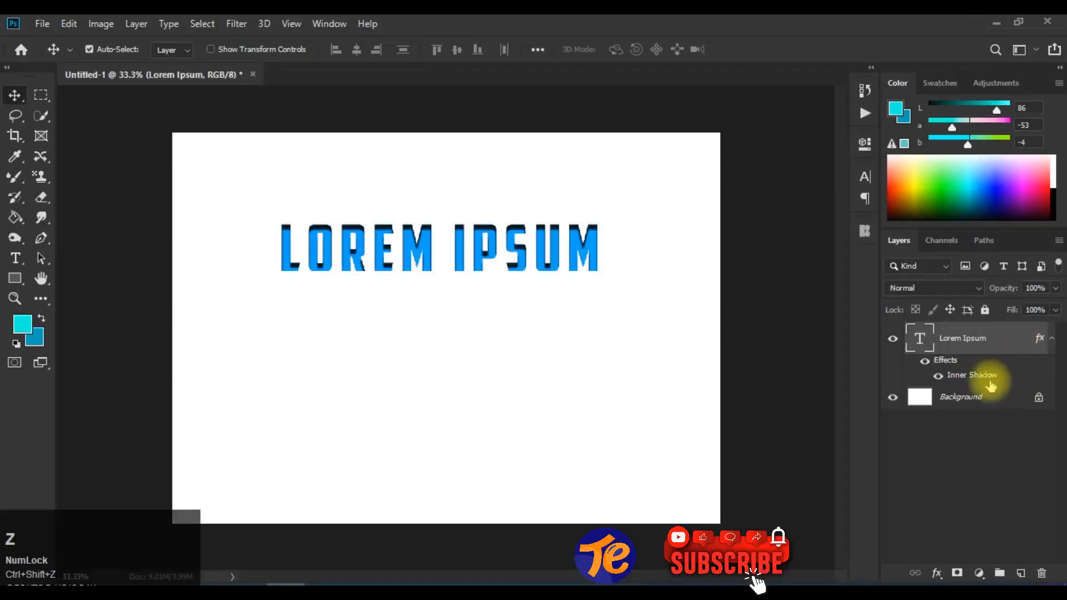
- Hide all effects on the Lorem Ipsum layer and show them again
click(136, 24)
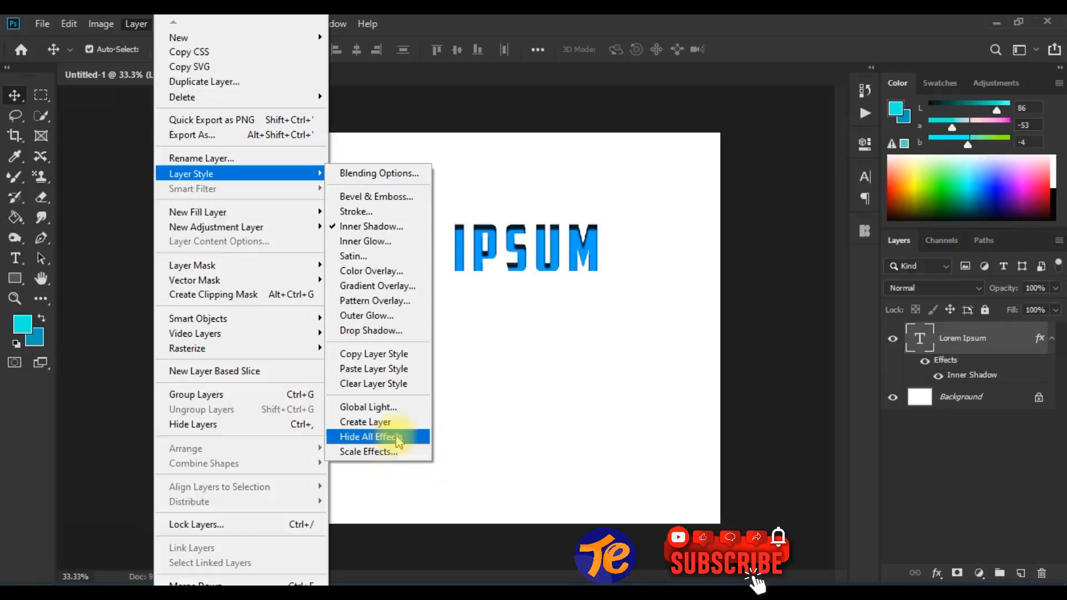
click(411, 438)
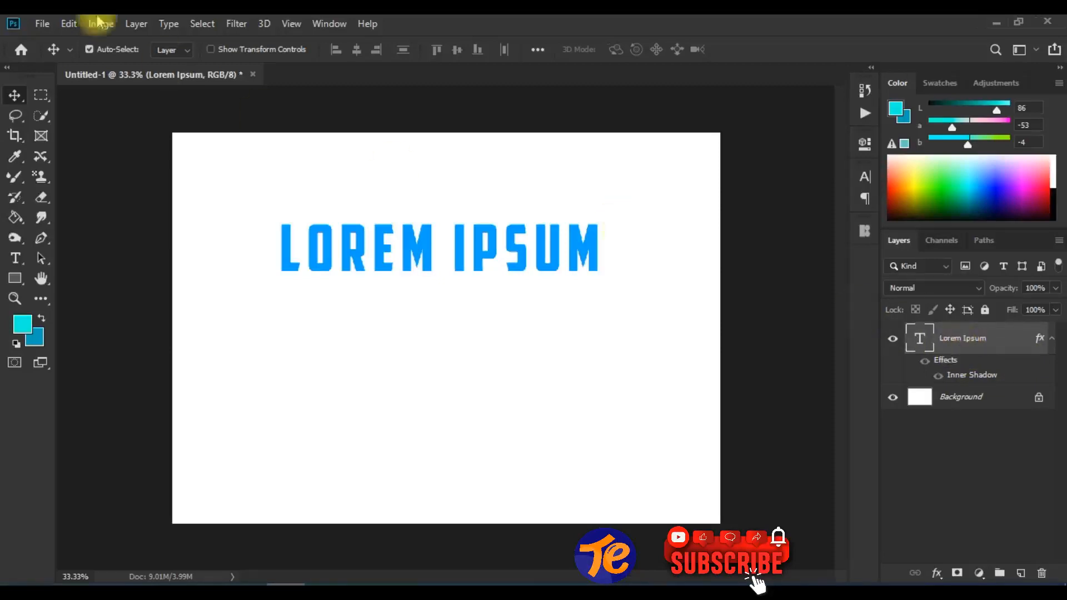
click(136, 24)
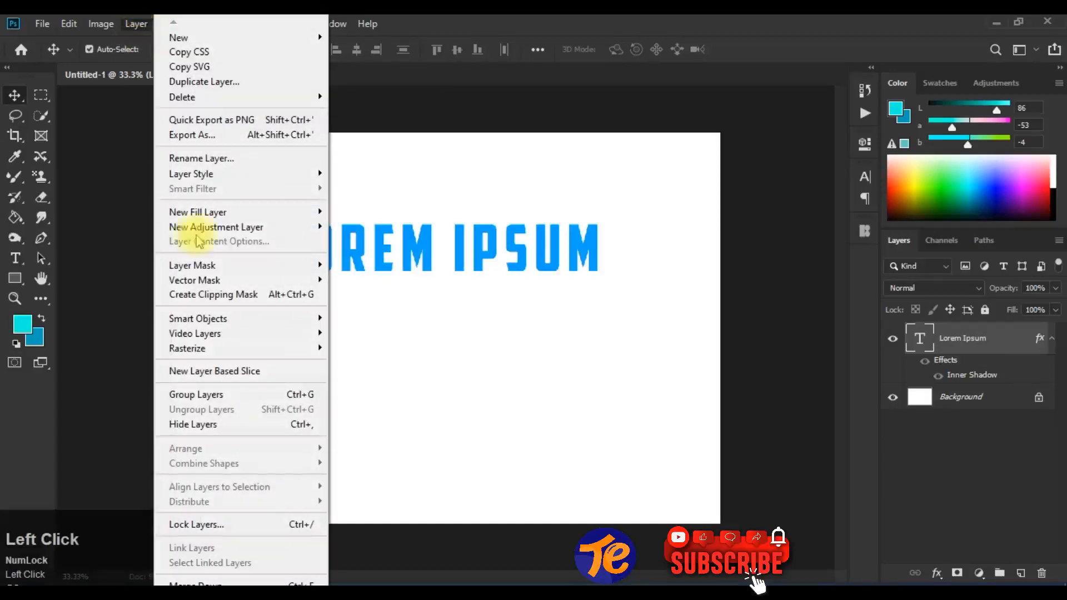
mouse_move(281, 173)
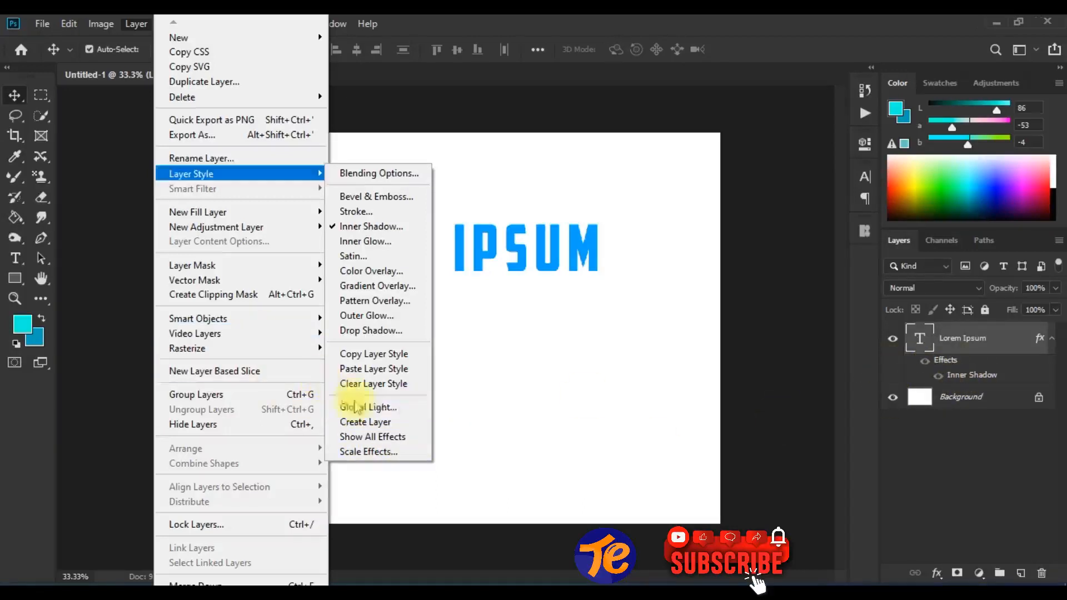
click(394, 438)
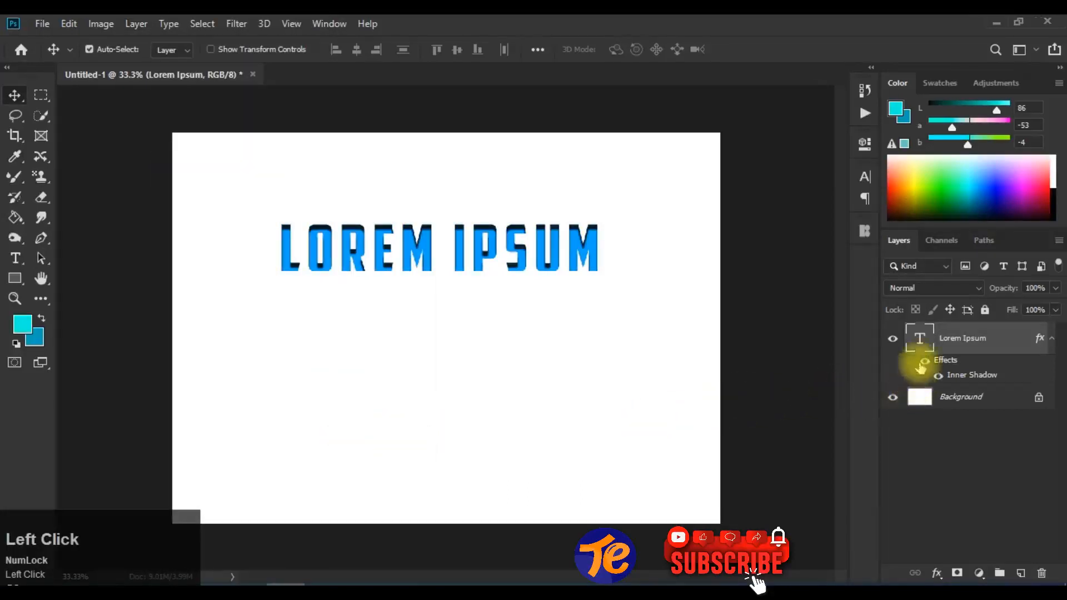
- Toggle the visibility of the Lorem Ipsum layer's effects to compare the text with and without its inner shadow
click(924, 362)
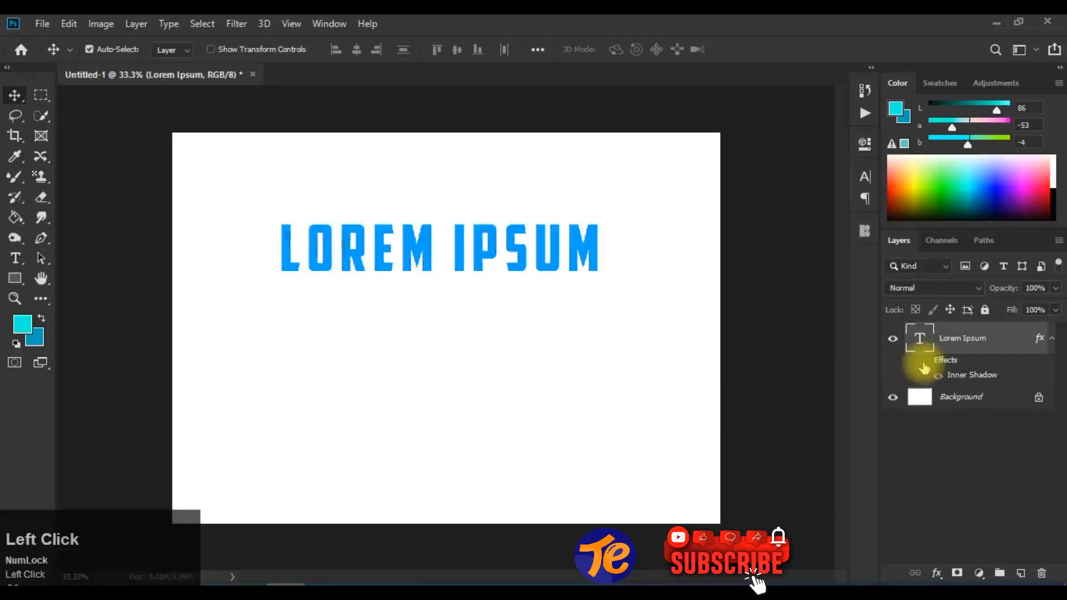
click(924, 364)
click(923, 364)
click(924, 366)
click(924, 365)
click(924, 365)
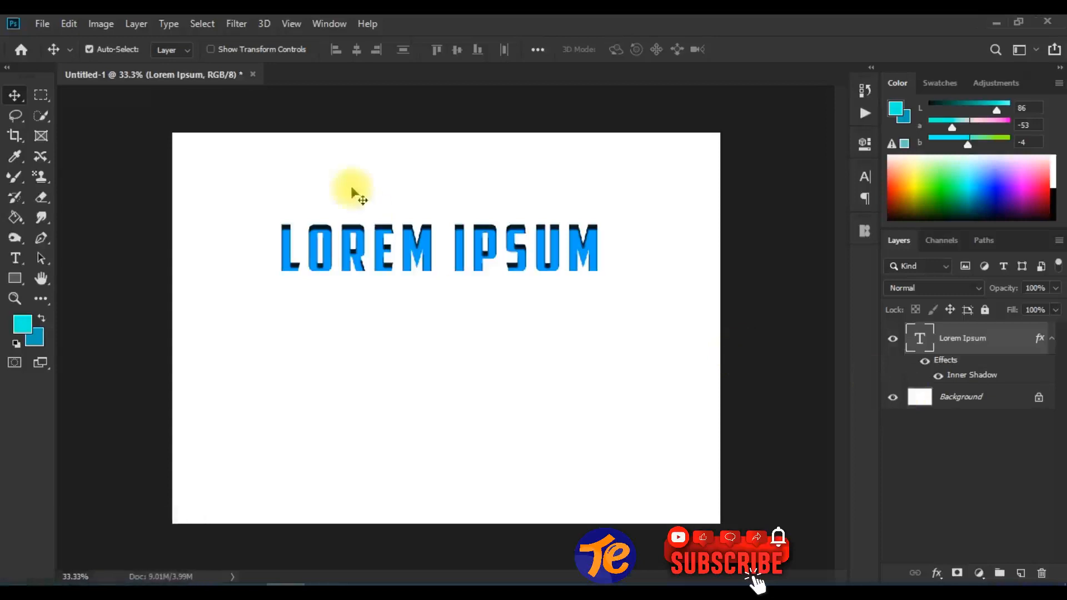
- Scale the Lorem Ipsum layer's effects to 374% with the preview on
click(136, 24)
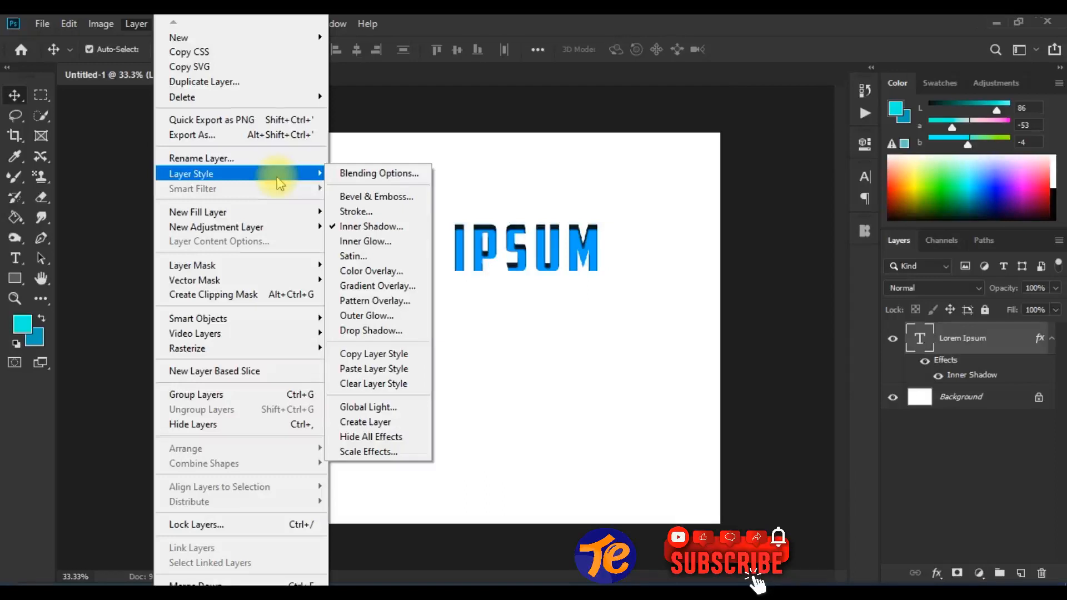
click(369, 452)
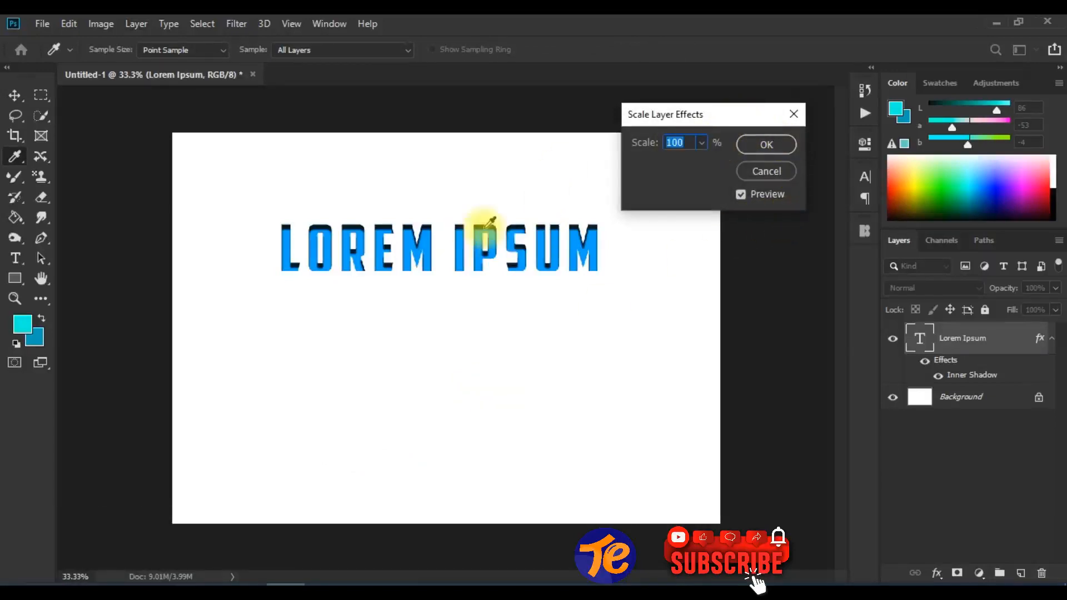
click(699, 145)
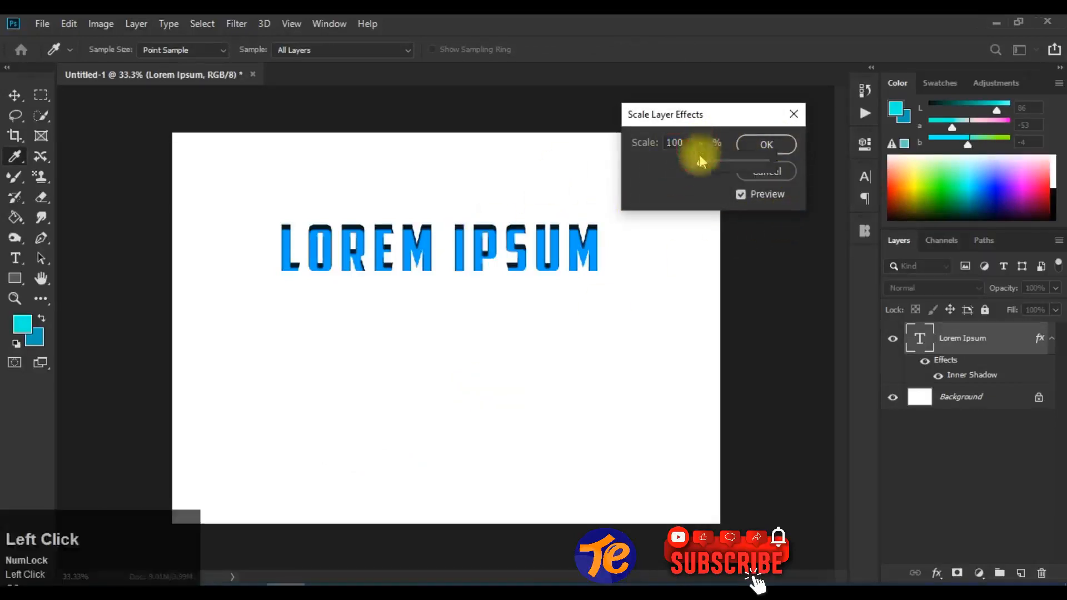
drag(699, 163, 723, 162)
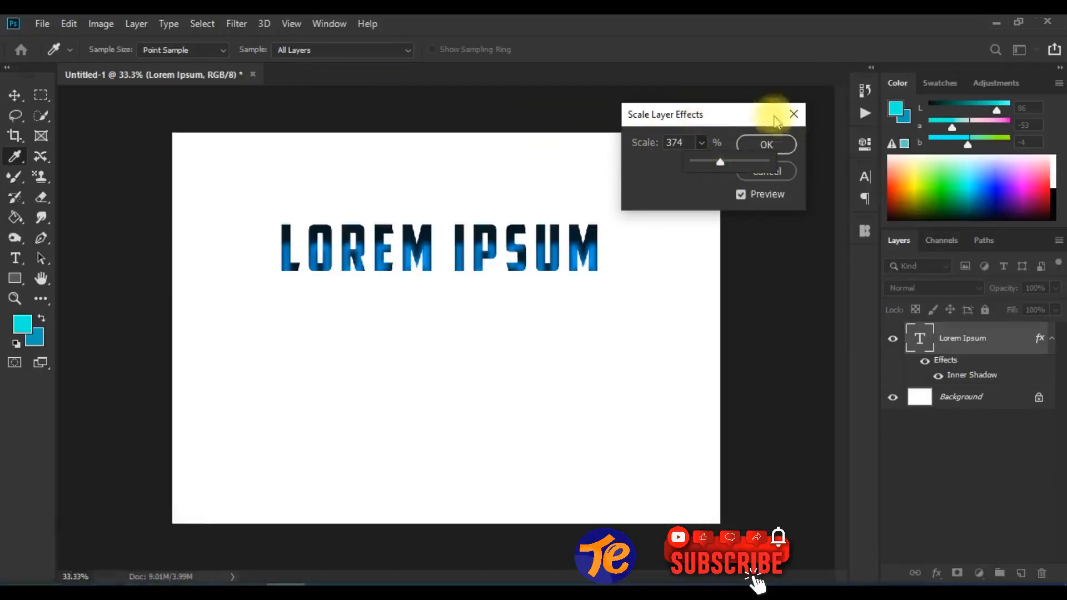
click(778, 146)
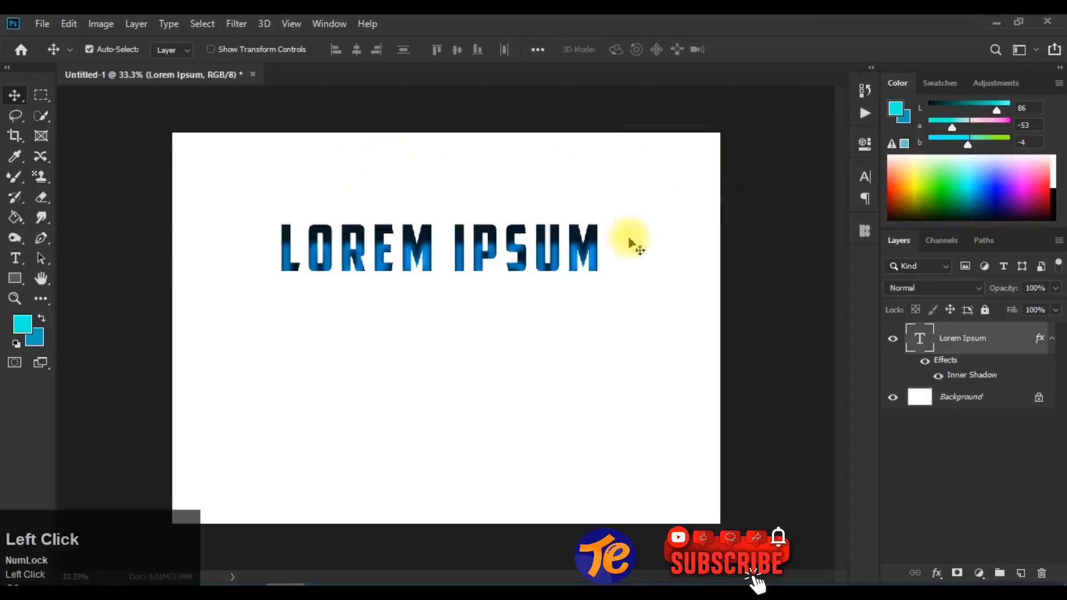
- Try an Inner Glow on the Lorem Ipsum text with 7% choke, 3 px size, 22% noise and 41% range
click(138, 29)
mouse_move(316, 177)
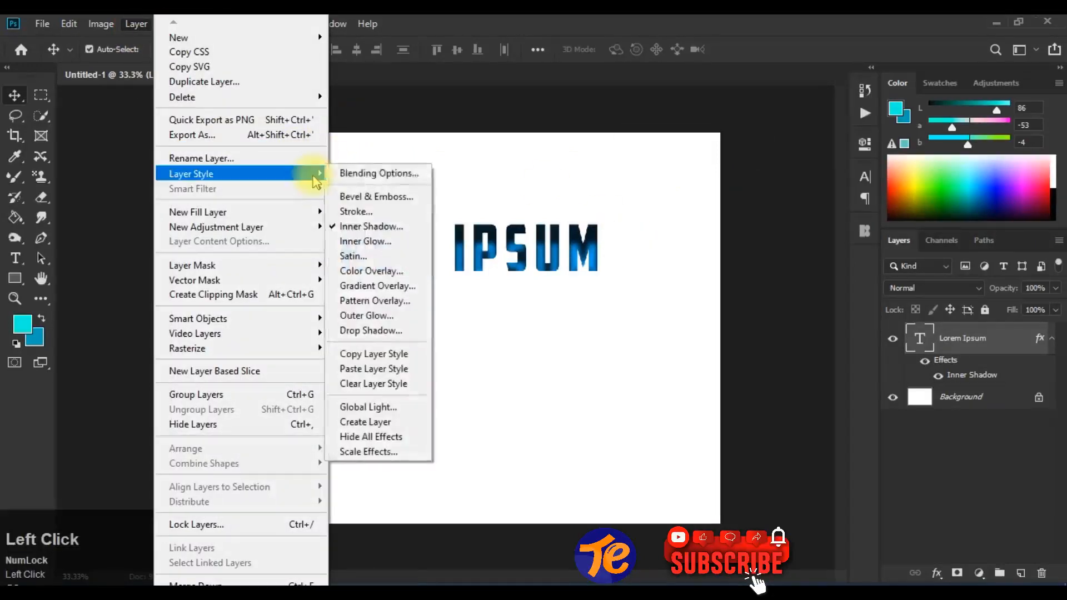
click(383, 229)
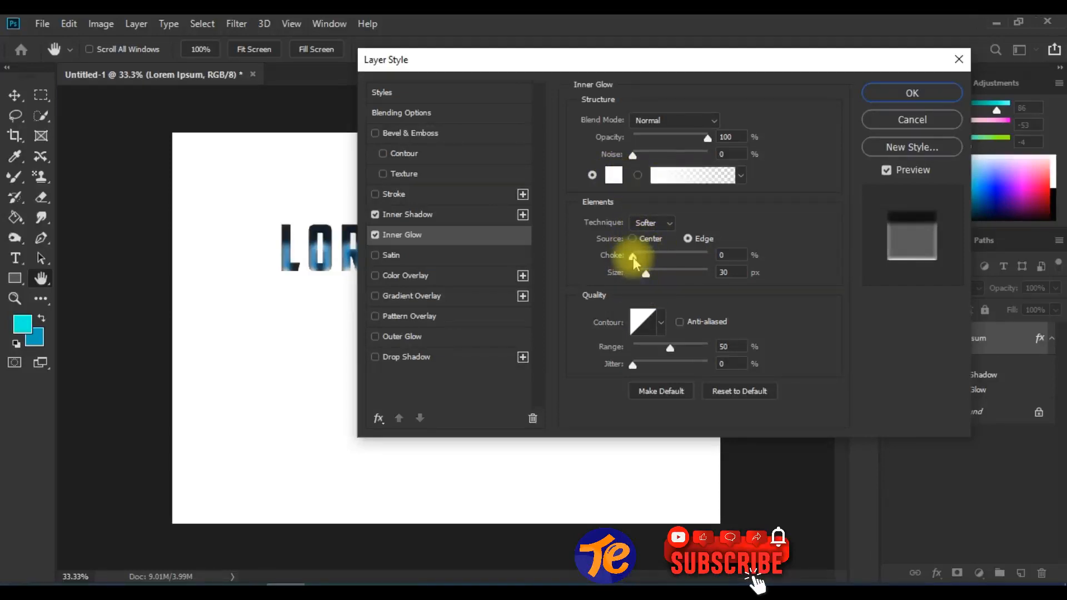
drag(646, 273, 638, 266)
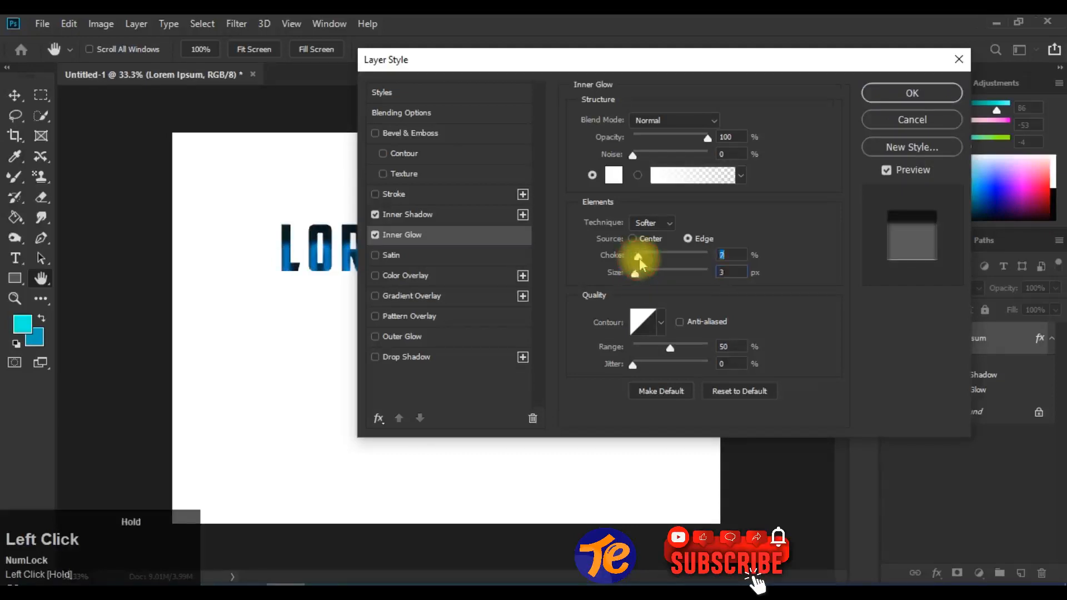
mouse_move(704, 140)
mouse_down()
mouse_move(675, 147)
mouse_move(715, 138)
mouse_up()
mouse_move(633, 155)
mouse_down()
mouse_move(645, 161)
mouse_move(645, 143)
mouse_move(649, 155)
mouse_up()
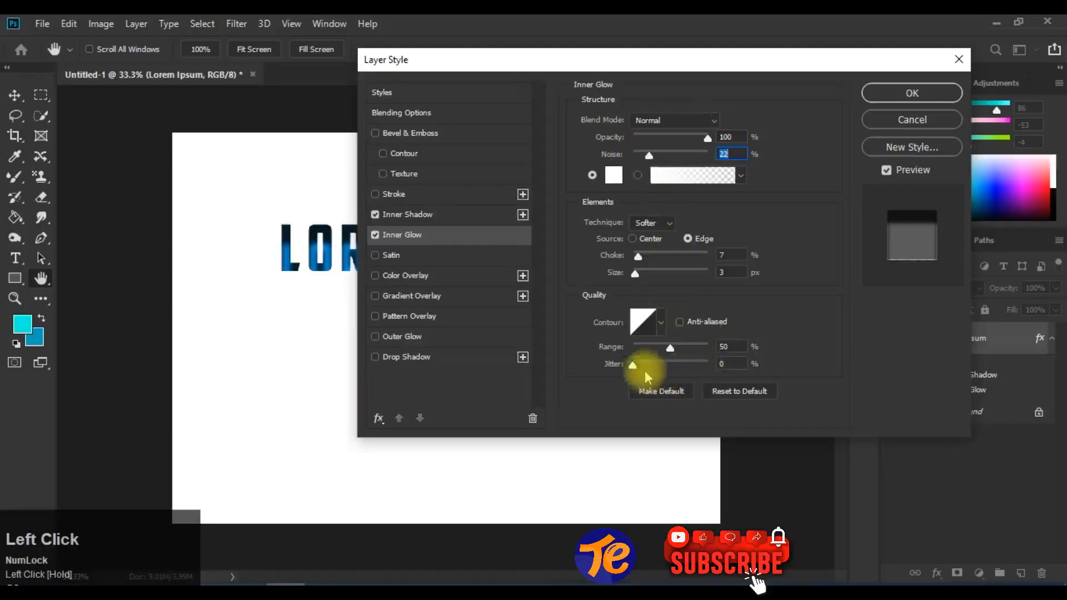
mouse_move(671, 348)
mouse_down()
mouse_move(648, 350)
mouse_move(663, 346)
mouse_up()
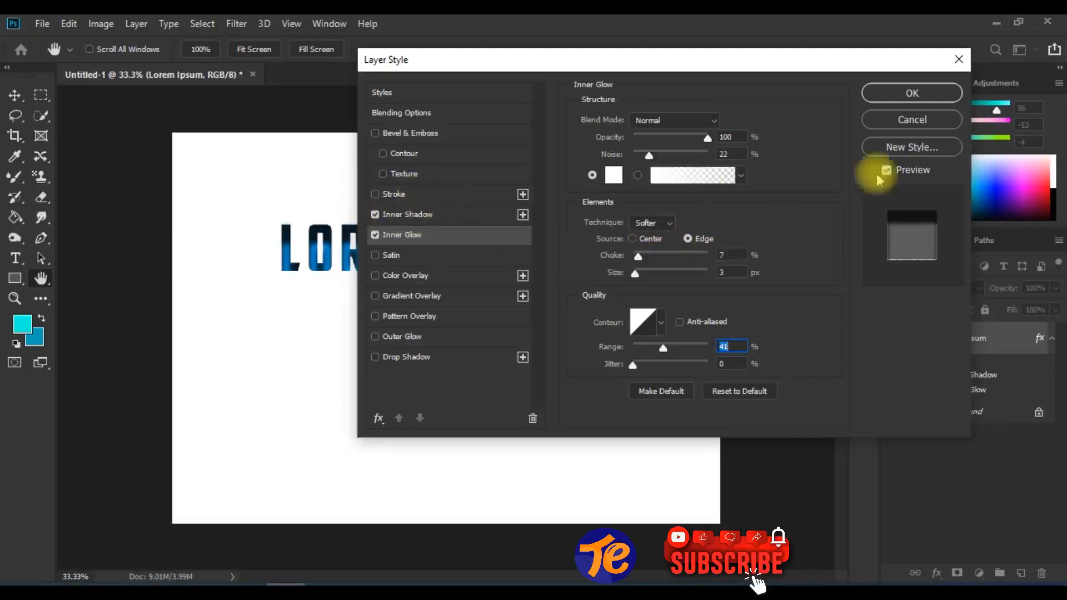
click(888, 120)
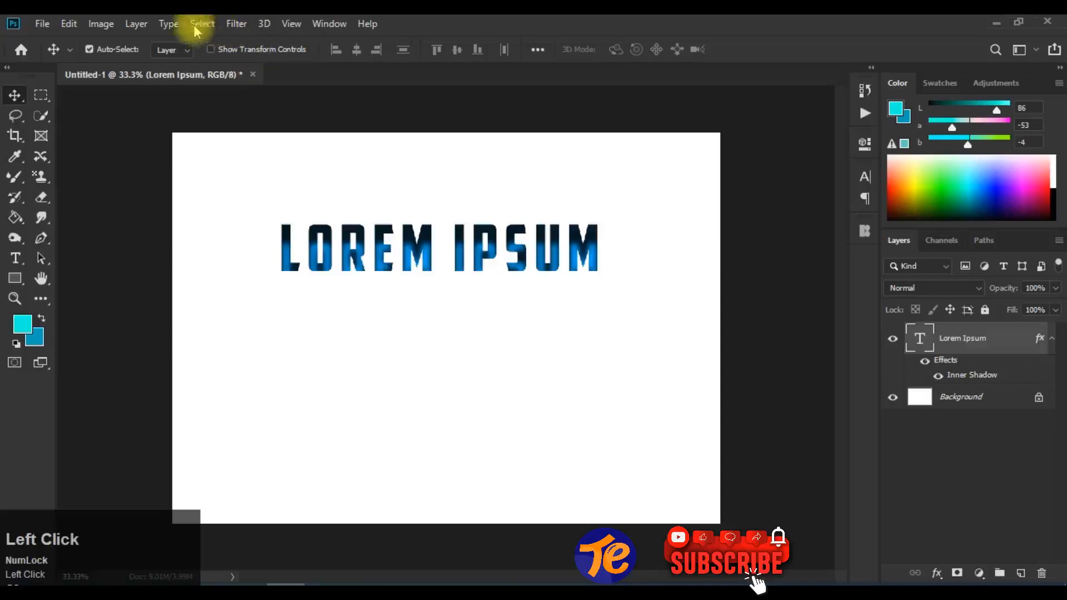
- Scale down the Lorem Ipsum layer's effects so the enlarged inner shadow covers less of the letters
click(136, 25)
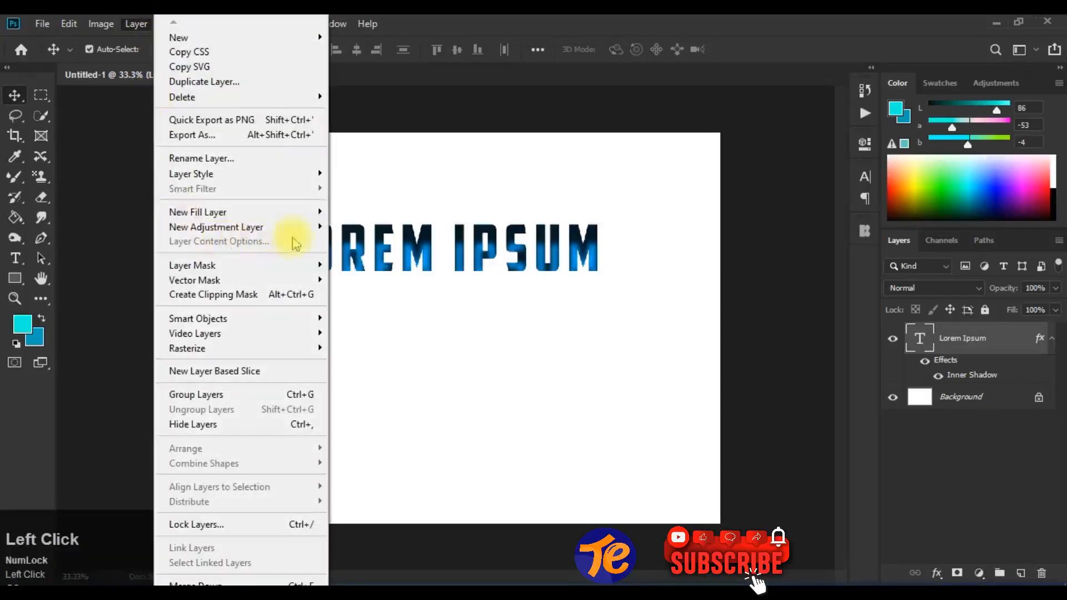
mouse_move(278, 178)
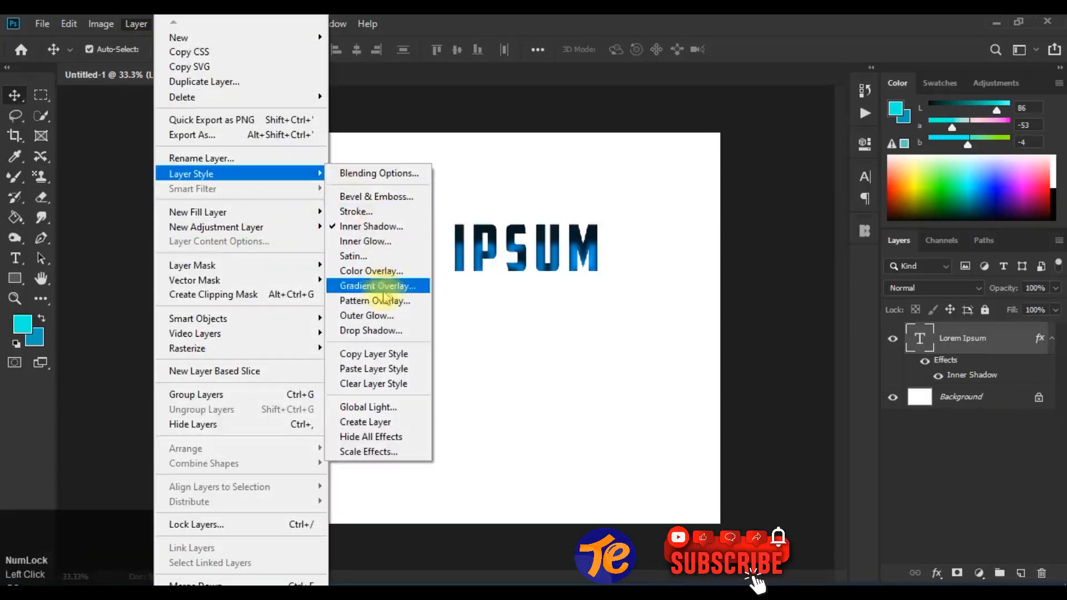
click(408, 454)
click(702, 146)
mouse_move(701, 164)
mouse_down()
mouse_move(682, 165)
mouse_move(692, 161)
mouse_up()
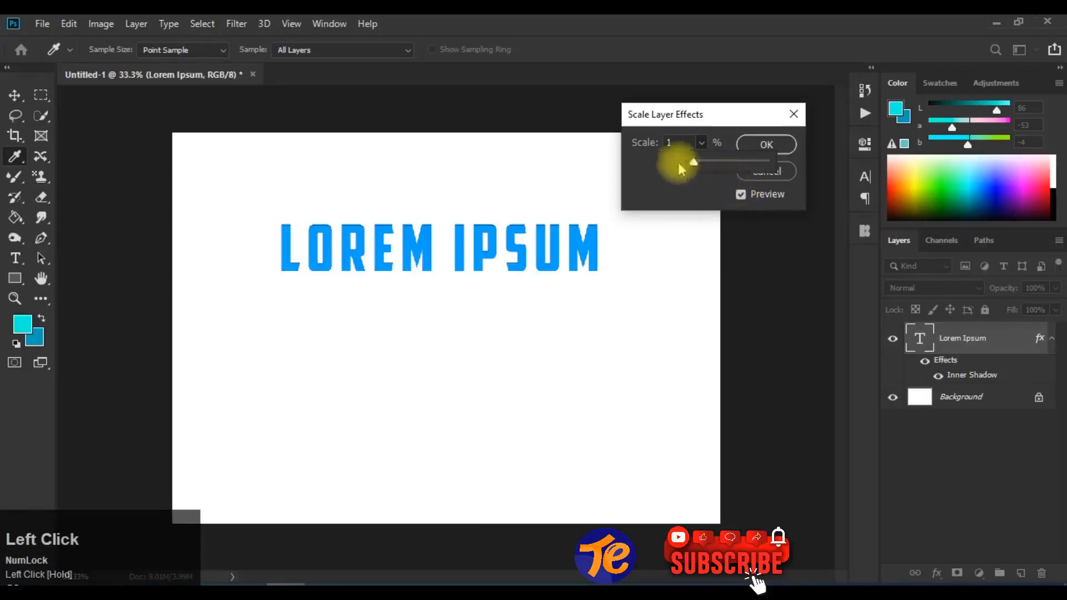
drag(696, 161, 698, 162)
click(782, 149)
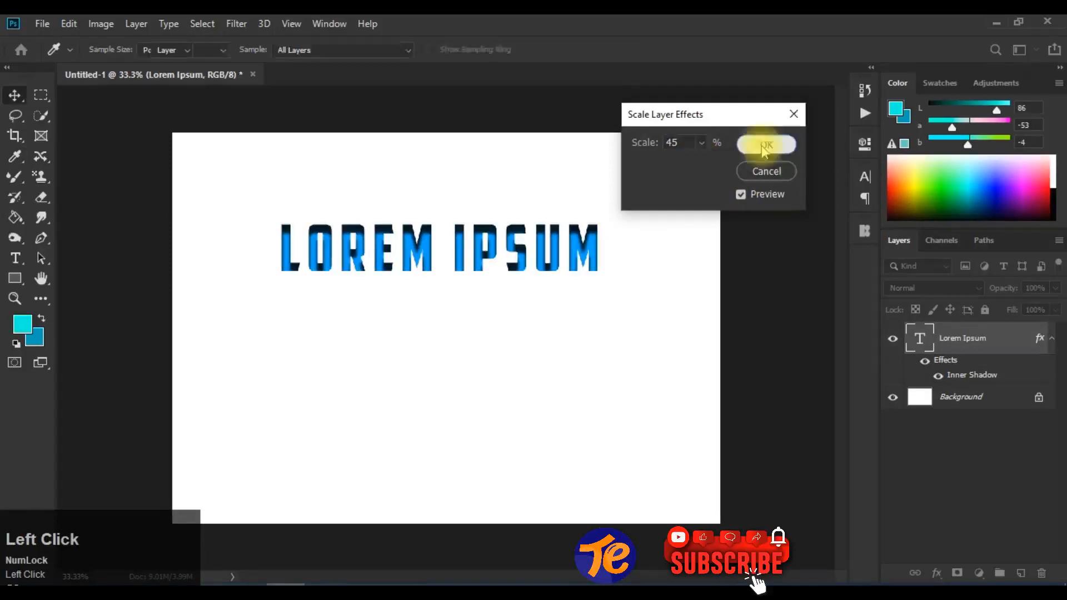
- Bring up the Layer Style commands for the Lorem Ipsum layer
click(136, 24)
mouse_move(272, 173)
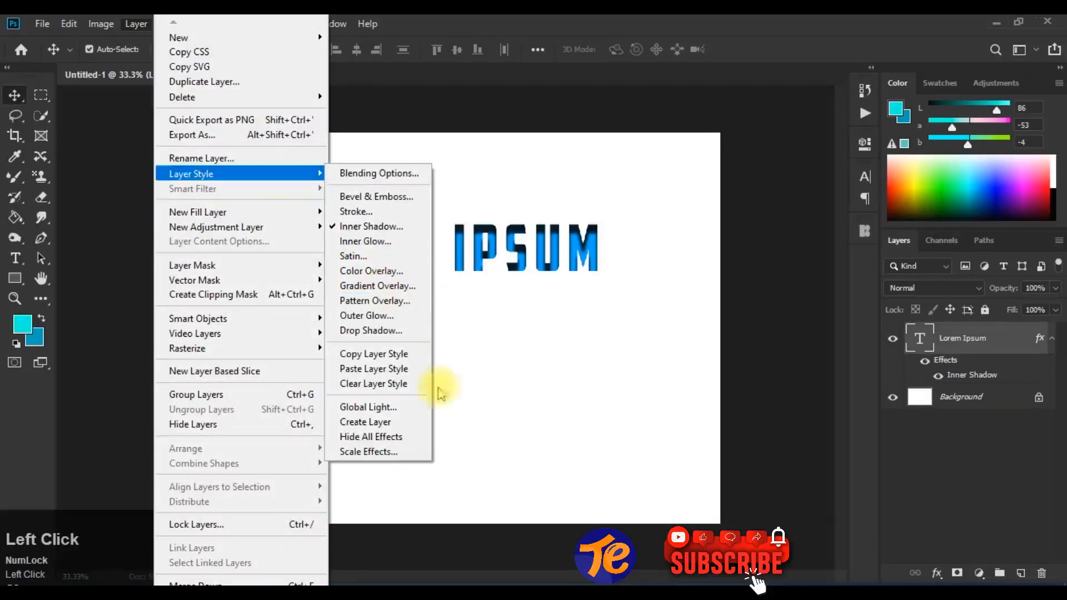